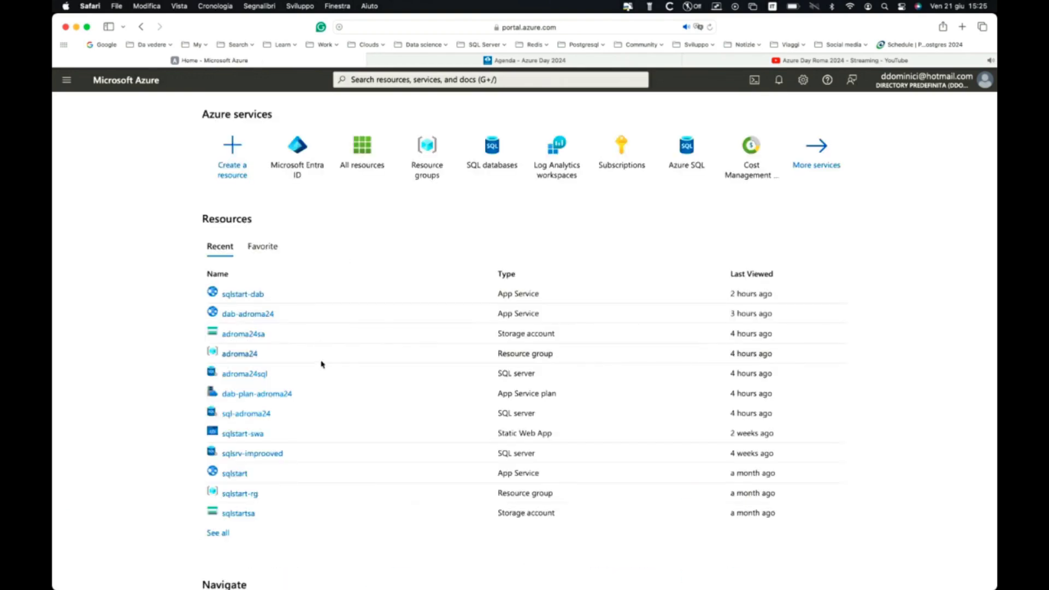
# Open the adroma24 resource group and browse the files in the config file share of storage account adroma24sa
pyautogui.click(239, 354)
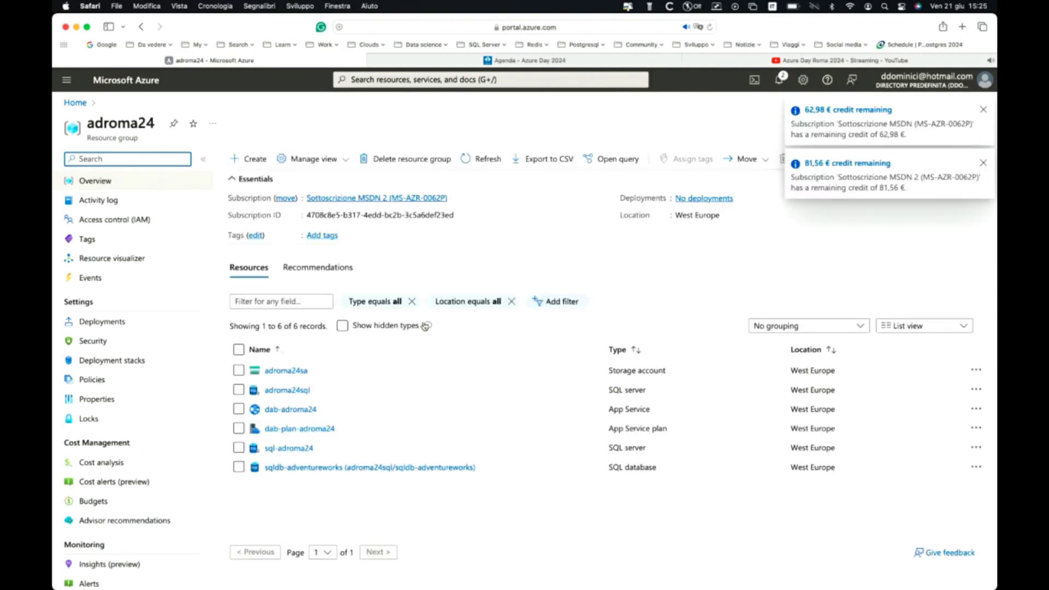
pyautogui.moveTo(425, 326)
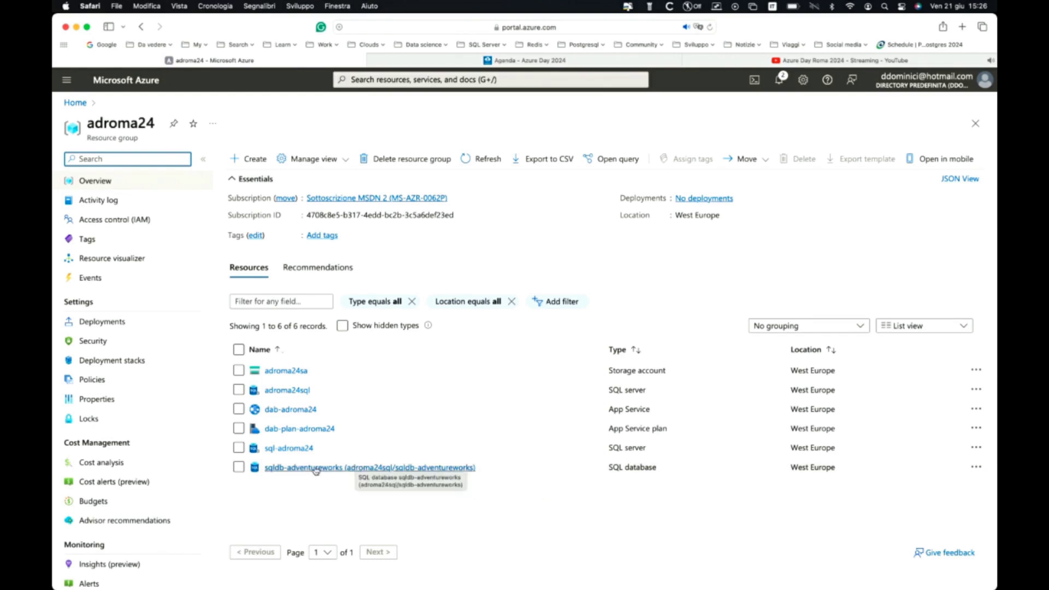
pyautogui.click(282, 373)
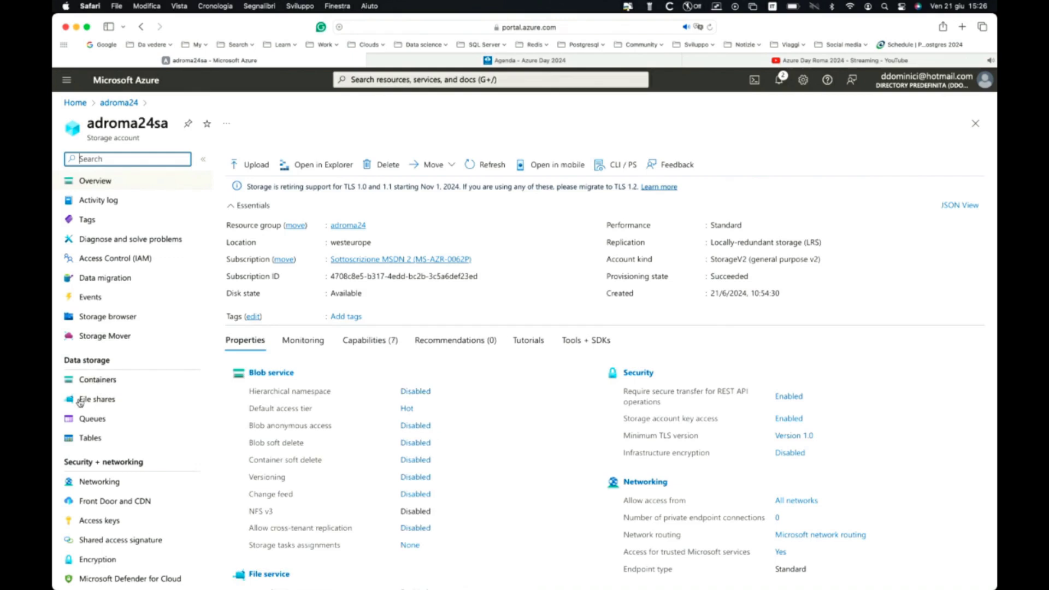
pyautogui.click(85, 403)
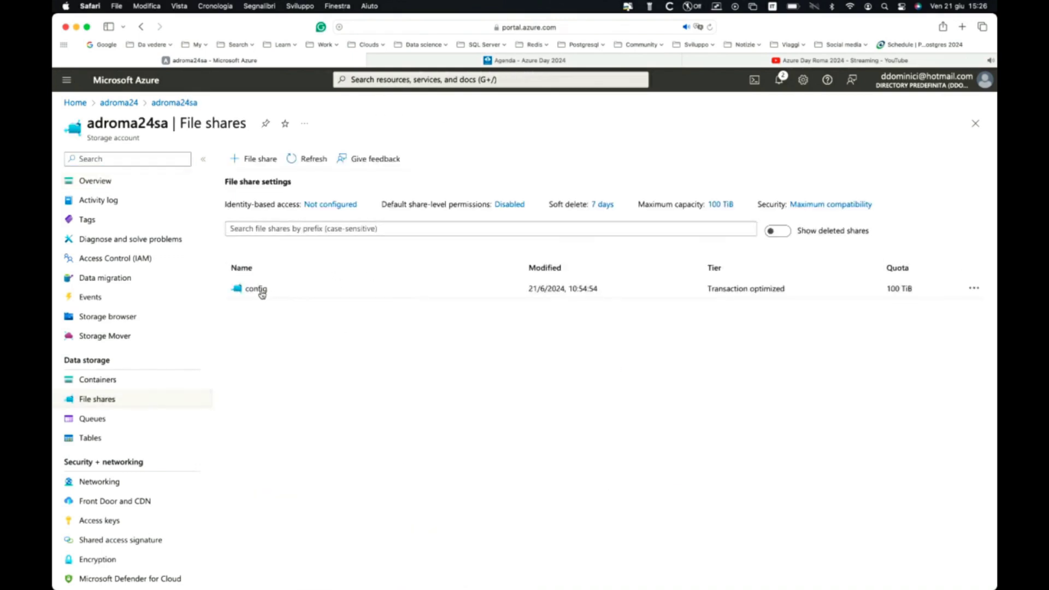
pyautogui.click(263, 291)
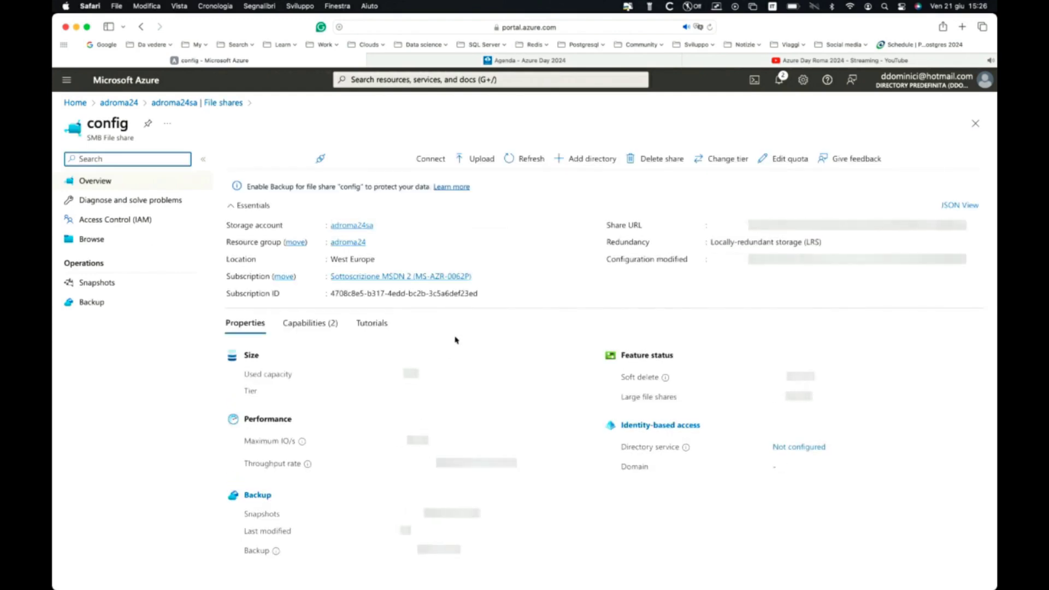
pyautogui.click(80, 240)
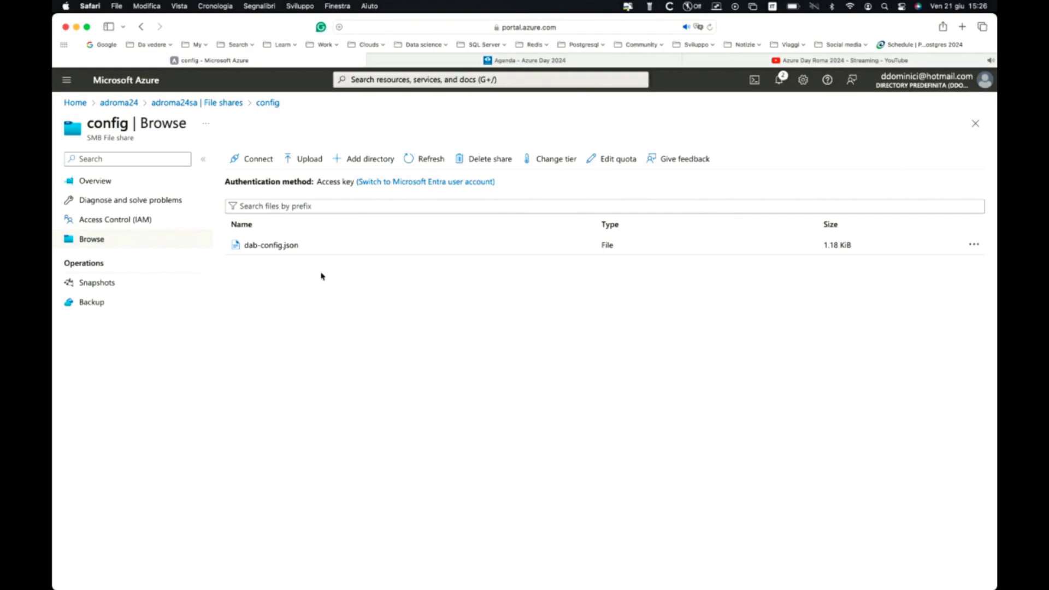
# Return to the adroma24 resource group, open the dab-adroma24 app service and examine its container image
pyautogui.click(120, 104)
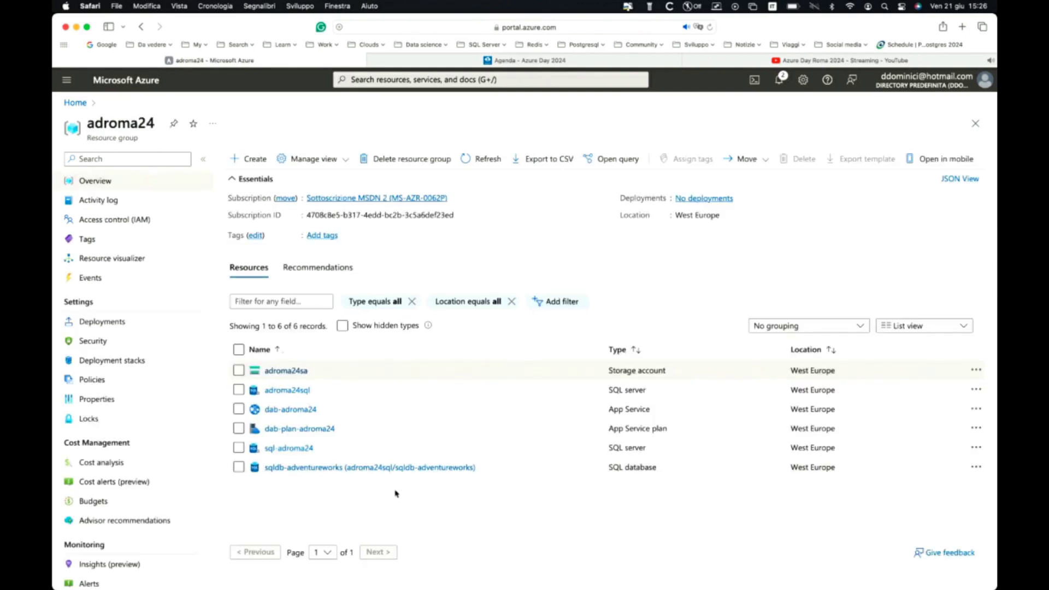
pyautogui.click(292, 410)
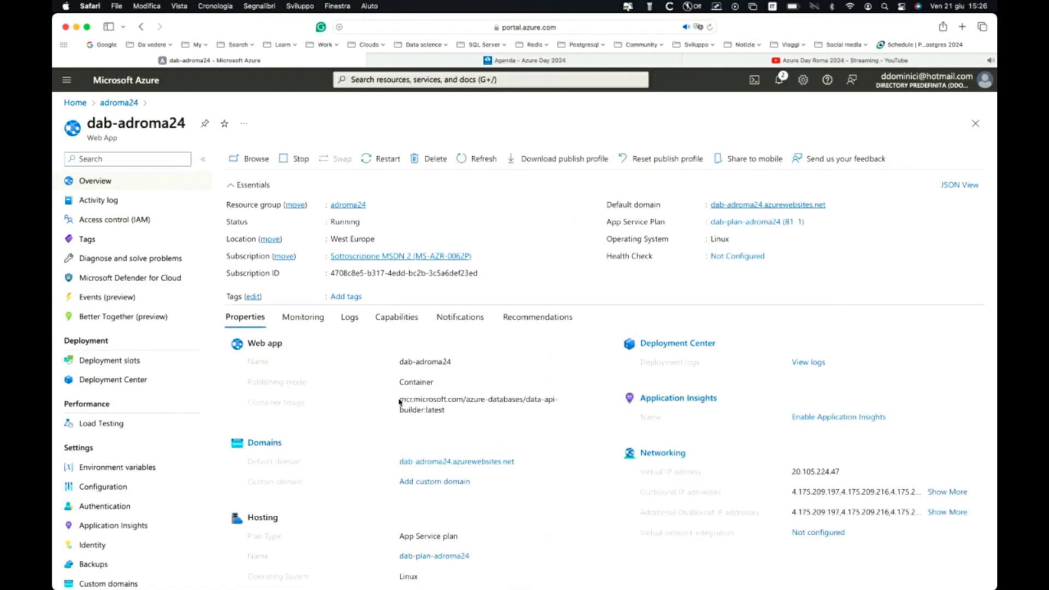
pyautogui.moveTo(401, 403); pyautogui.dragTo(449, 413)
pyautogui.click(464, 426)
# Examine the startup command and the storage path mappings in the web app's configuration
pyautogui.click(107, 486)
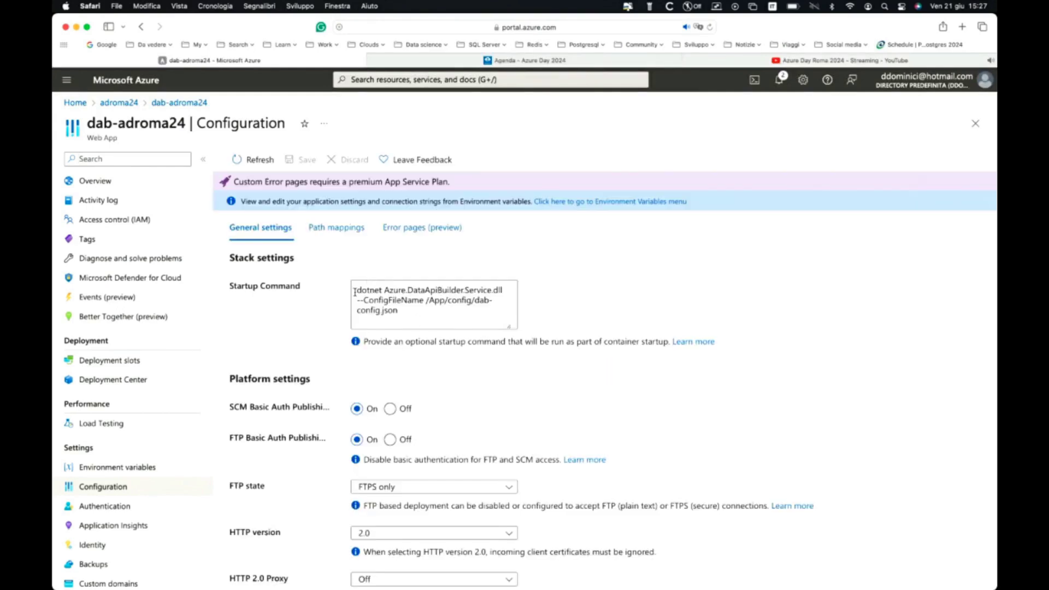
pyautogui.moveTo(357, 288); pyautogui.dragTo(399, 312)
pyautogui.click(439, 314)
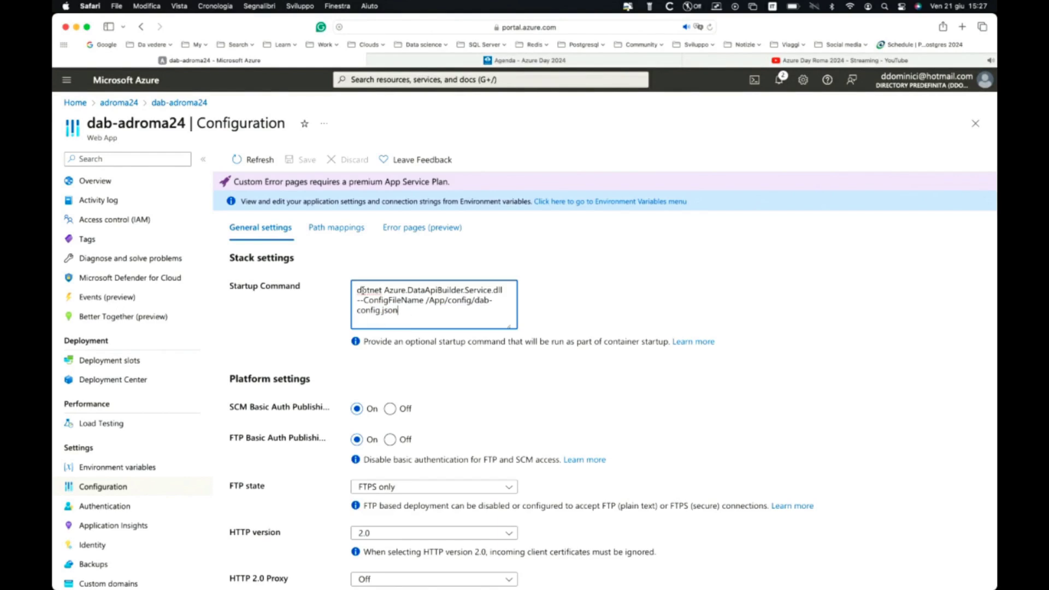
pyautogui.moveTo(358, 289); pyautogui.dragTo(402, 311)
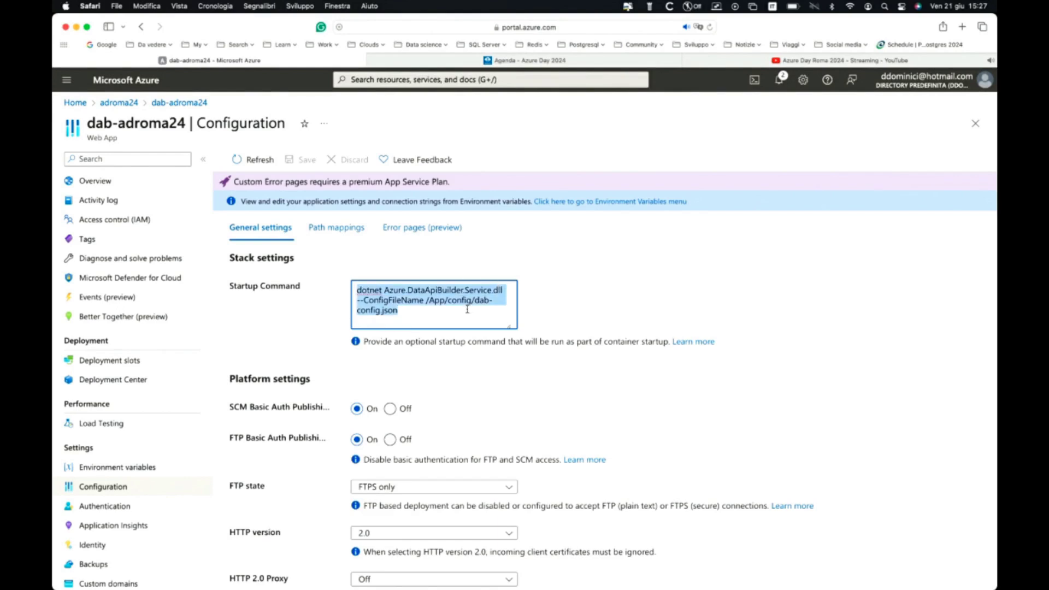
pyautogui.click(439, 314)
pyautogui.click(337, 232)
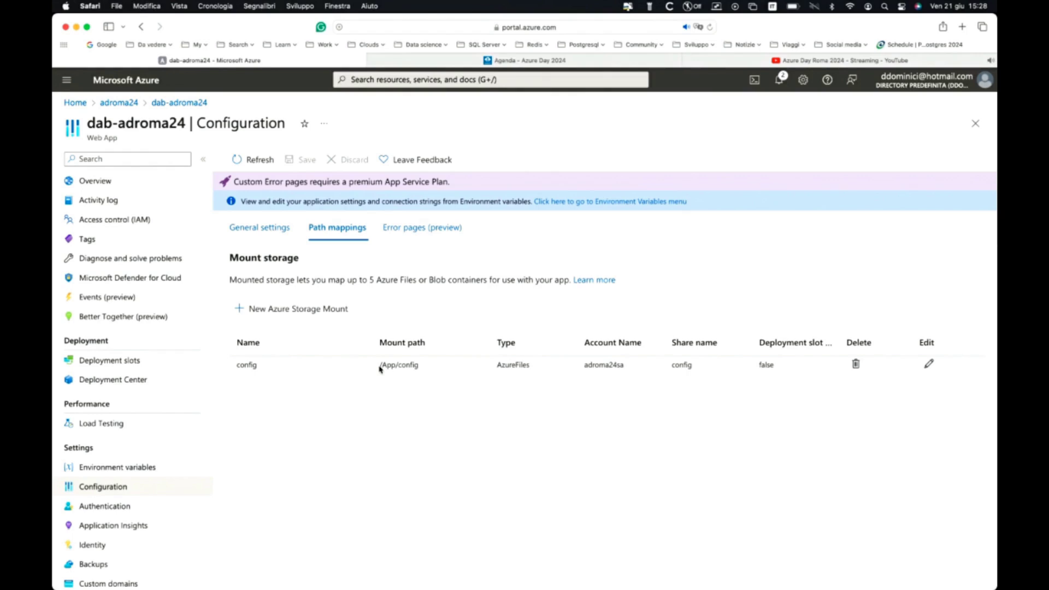
# Open the log stream of the dab-adroma24 web app and examine the docker run entry
pyautogui.click(95, 183)
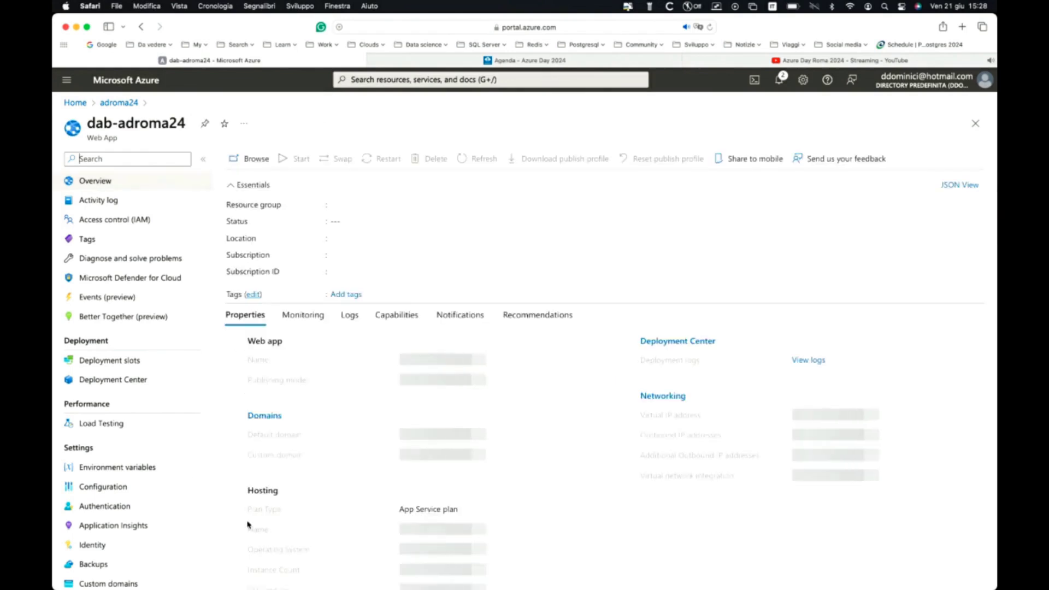
pyautogui.click(350, 318)
pyautogui.click(273, 407)
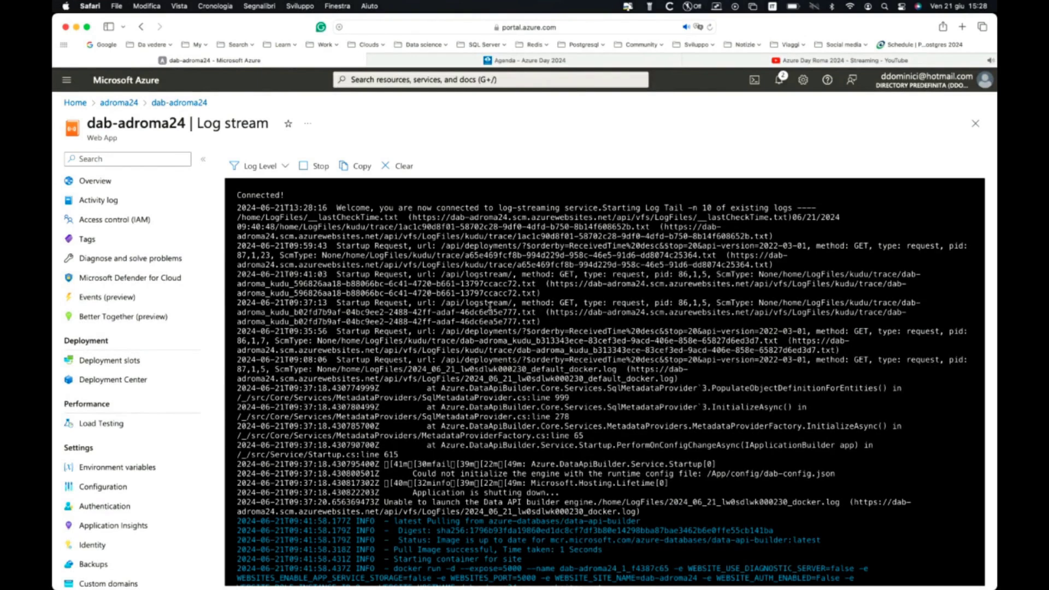
pyautogui.moveTo(522, 303); pyautogui.dragTo(540, 322)
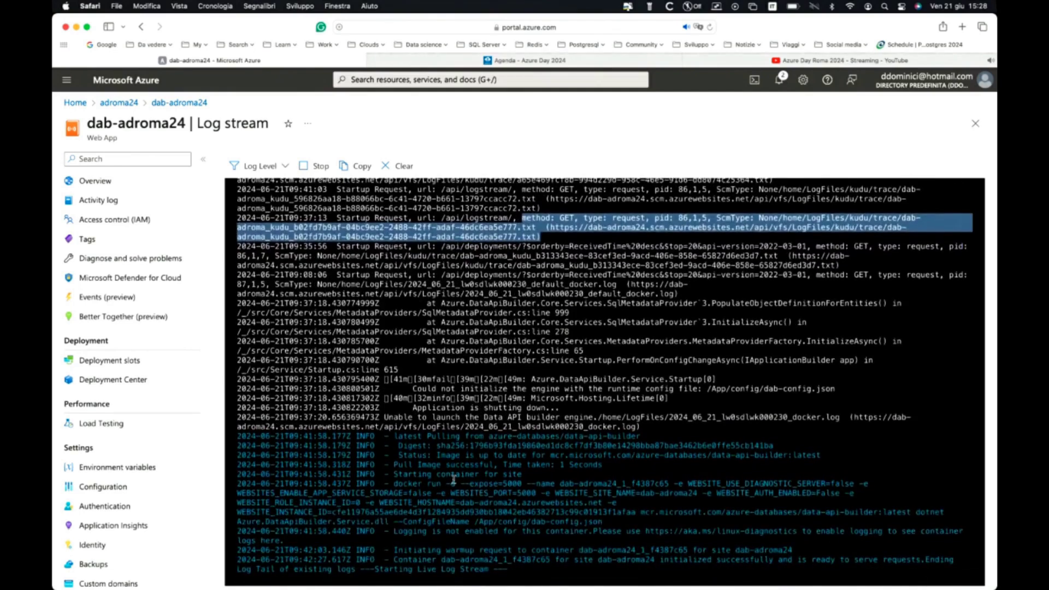
pyautogui.click(393, 483)
pyautogui.moveTo(392, 483); pyautogui.dragTo(686, 484)
pyautogui.click(672, 503)
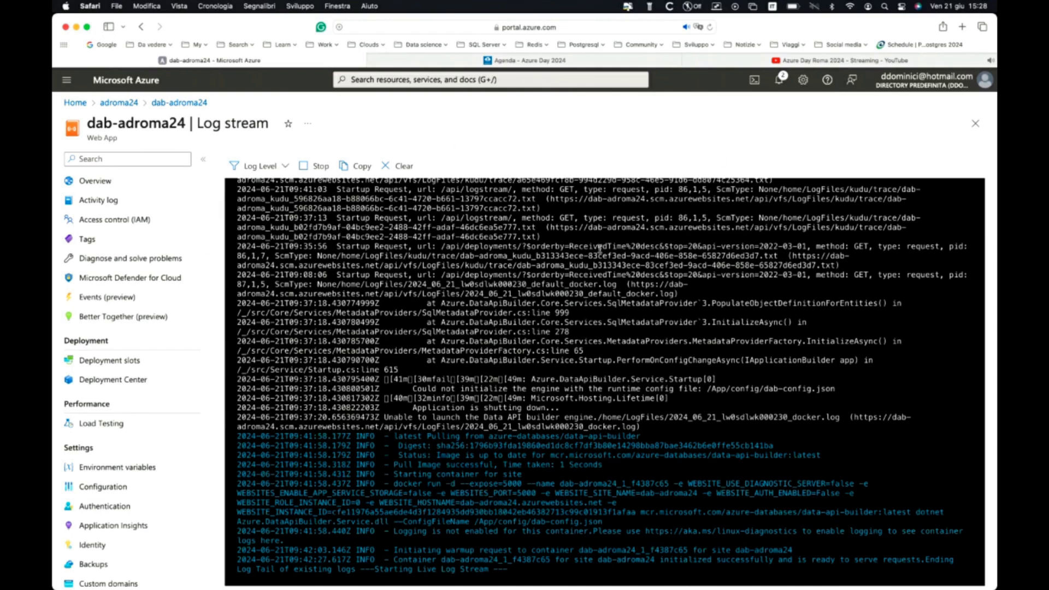
pyautogui.press('super+Tab')
pyautogui.press('super+Tab')
pyautogui.press('super+Tab')
pyautogui.press('super+Tab')
pyautogui.press('super+Tab')
pyautogui.press('super+Tab')
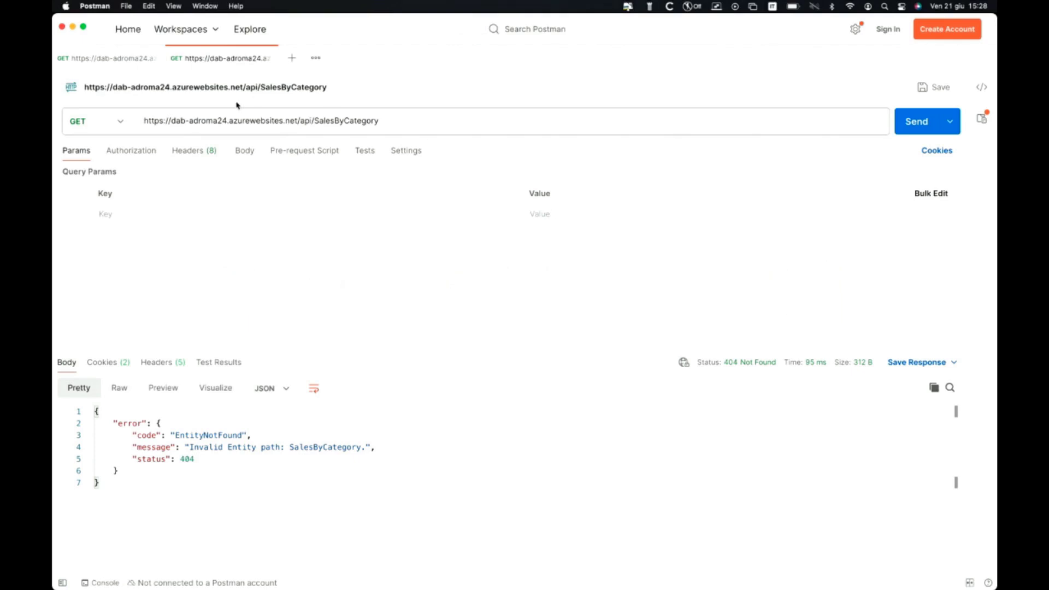
pyautogui.click(104, 57)
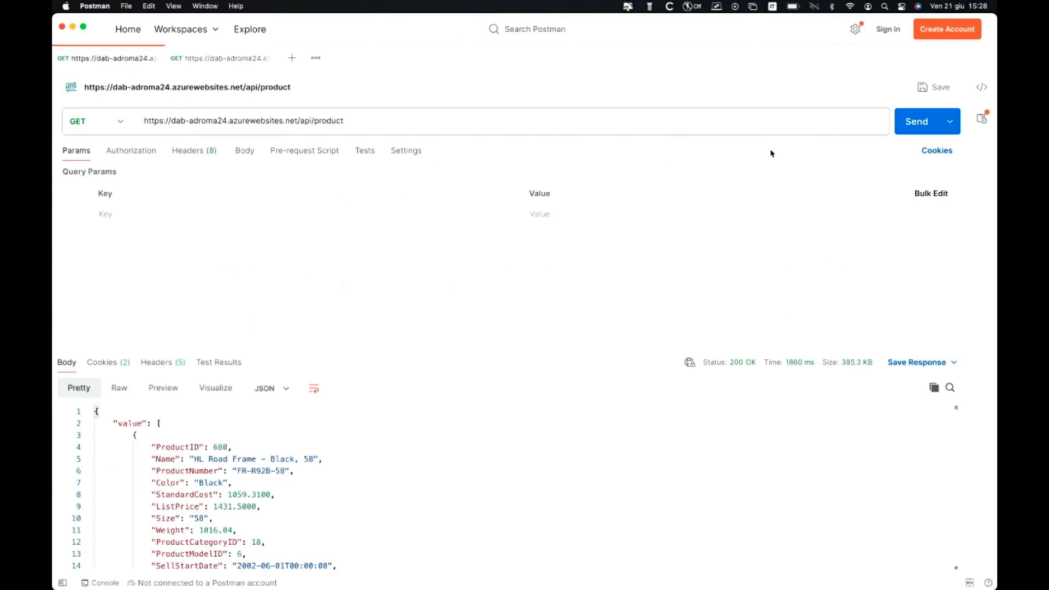
pyautogui.click(917, 125)
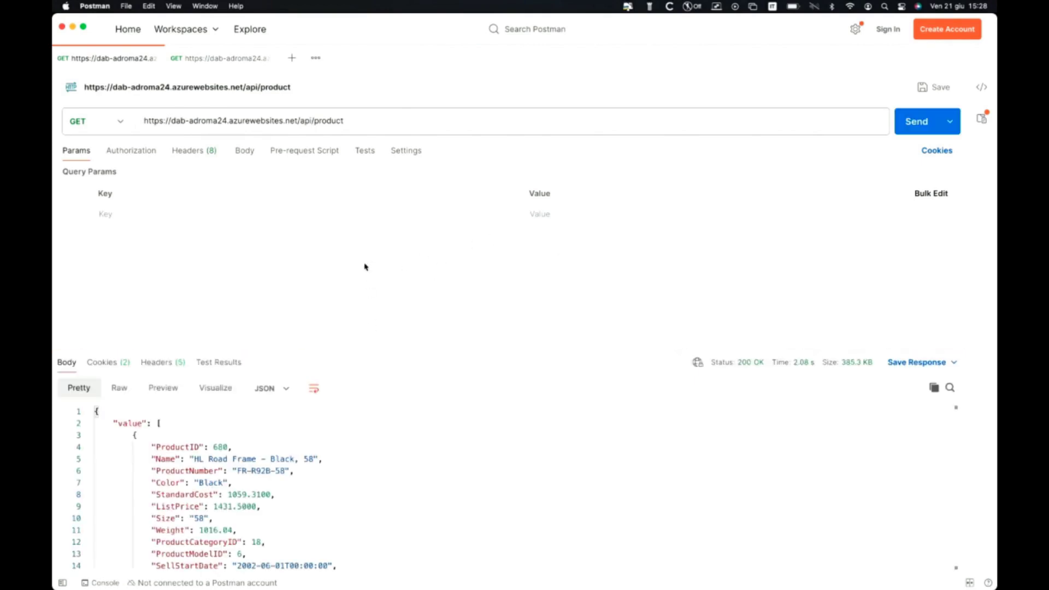
# Enlarge the response area and examine the first product record in the returned JSON
pyautogui.scroll(-10, 359, 467)
pyautogui.scroll(6, 378, 415)
pyautogui.moveTo(405, 352); pyautogui.dragTo(424, 234)
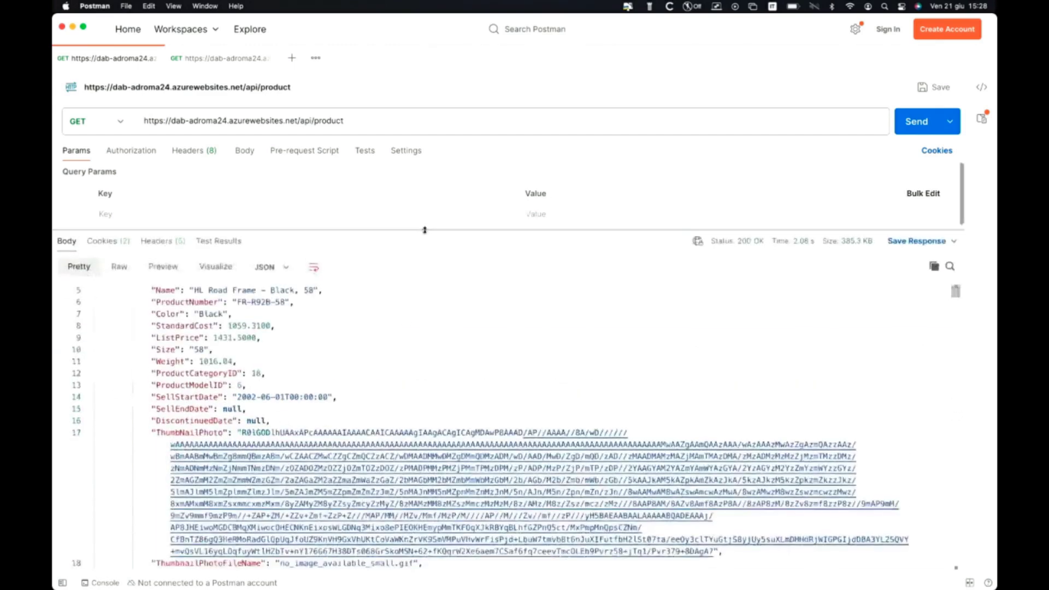
pyautogui.scroll(2, 266, 412)
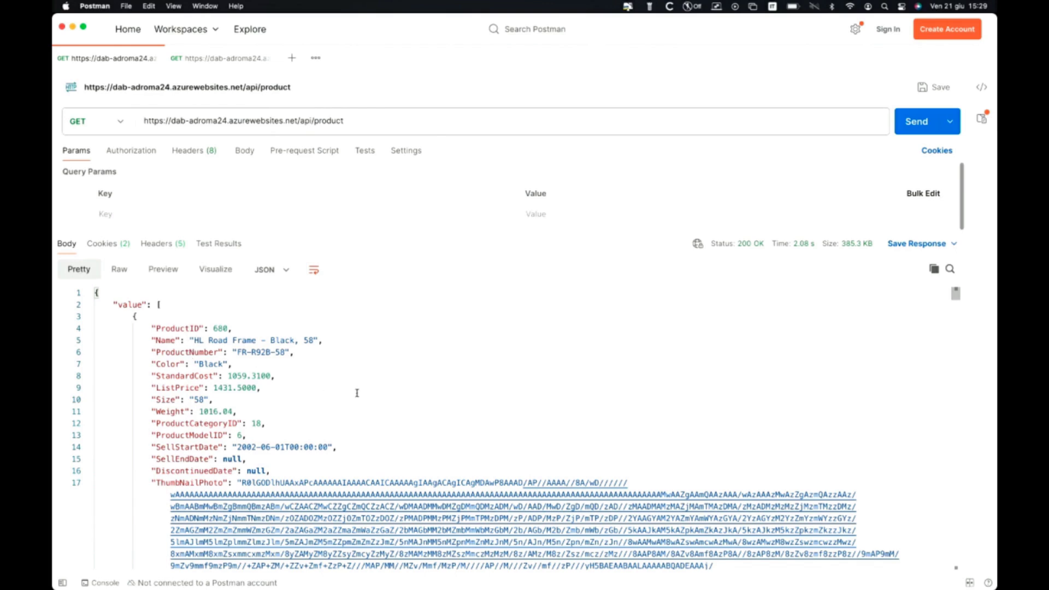
# Switch back to the Azure portal in Safari and open Microsoft Entra ID from the portal home
pyautogui.press('super+Tab')
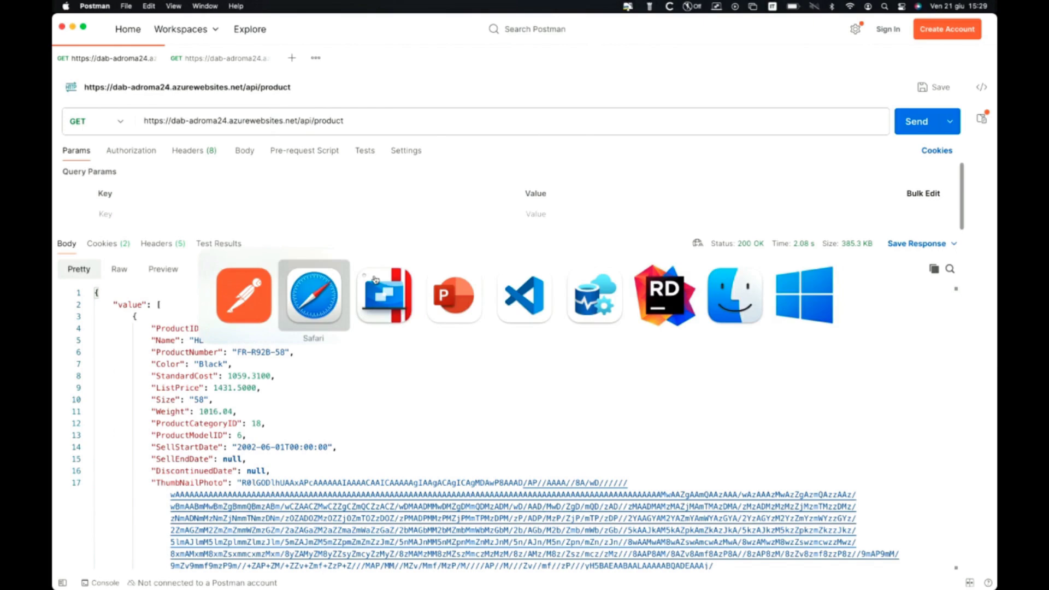
pyautogui.press('super+Tab')
pyautogui.press('super+Tab')
pyautogui.press('super+Tab')
pyautogui.press('super+Tab')
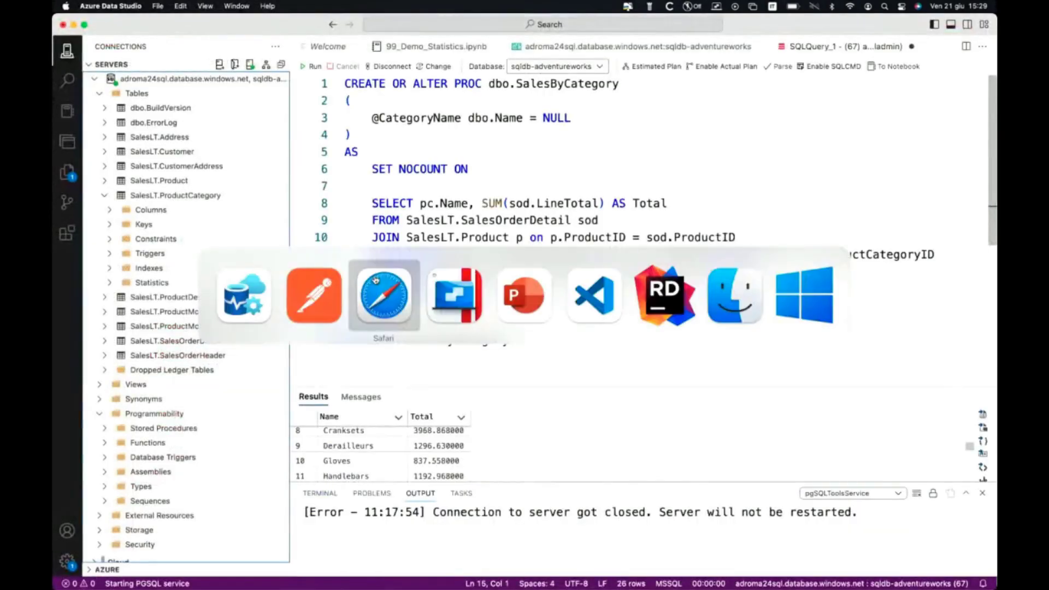
pyautogui.click(376, 280)
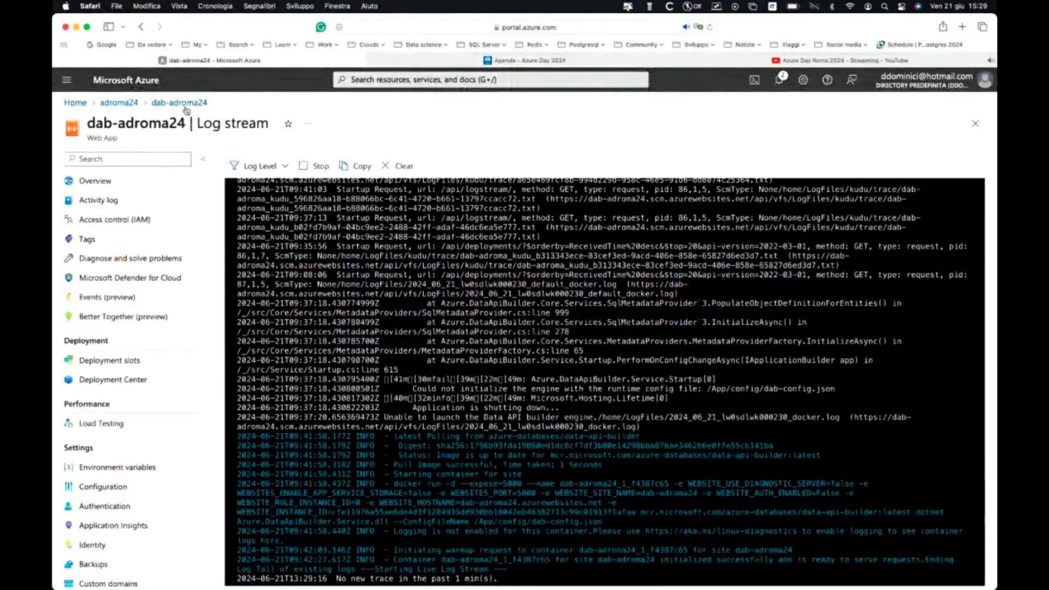
pyautogui.click(76, 103)
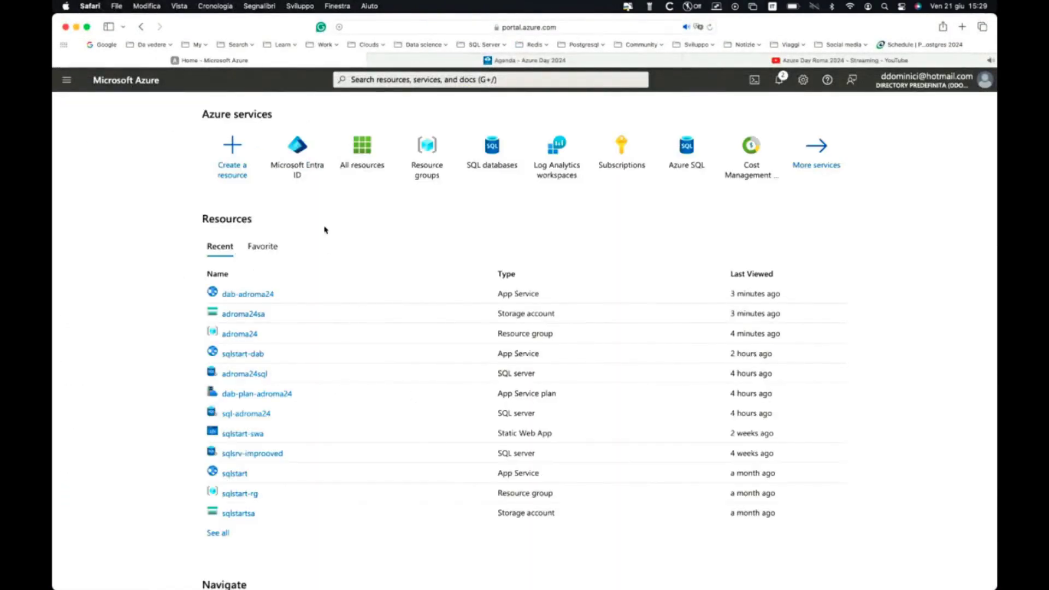
pyautogui.click(300, 157)
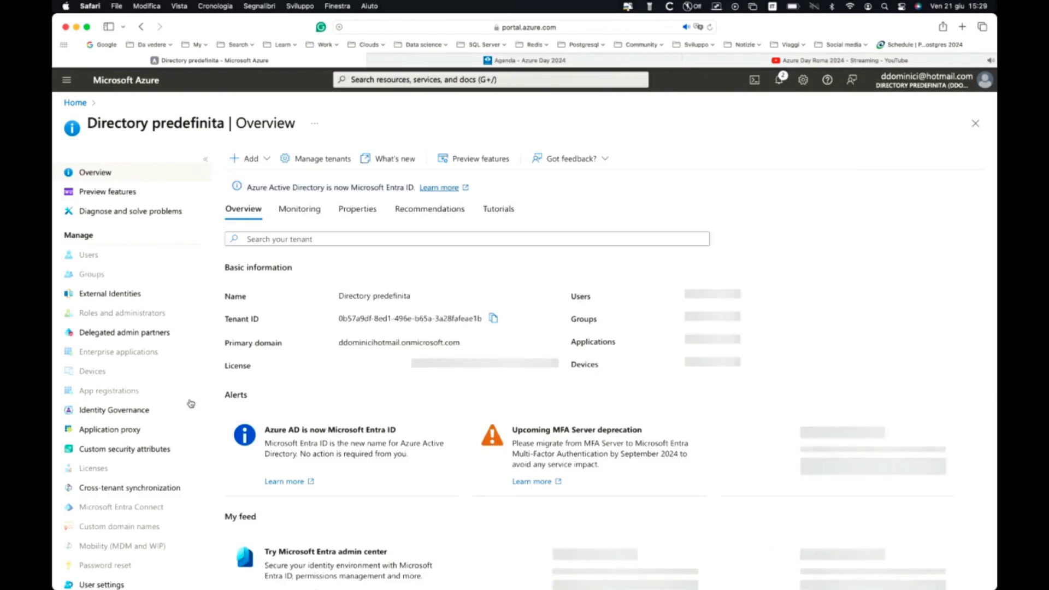
# List all app registrations in the directory and open the Data API Builder application
pyautogui.click(99, 413)
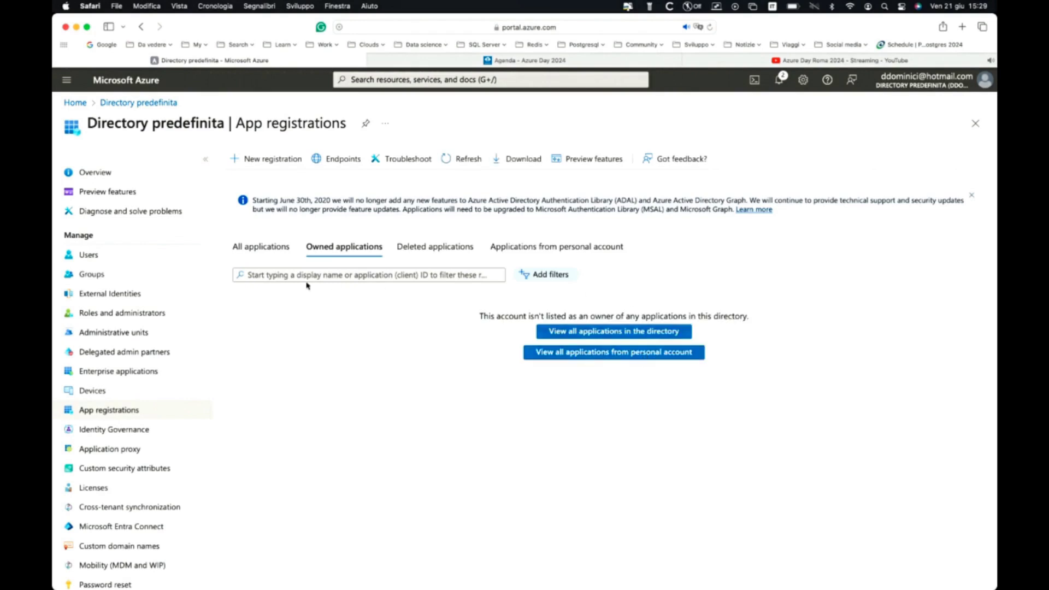
pyautogui.click(254, 247)
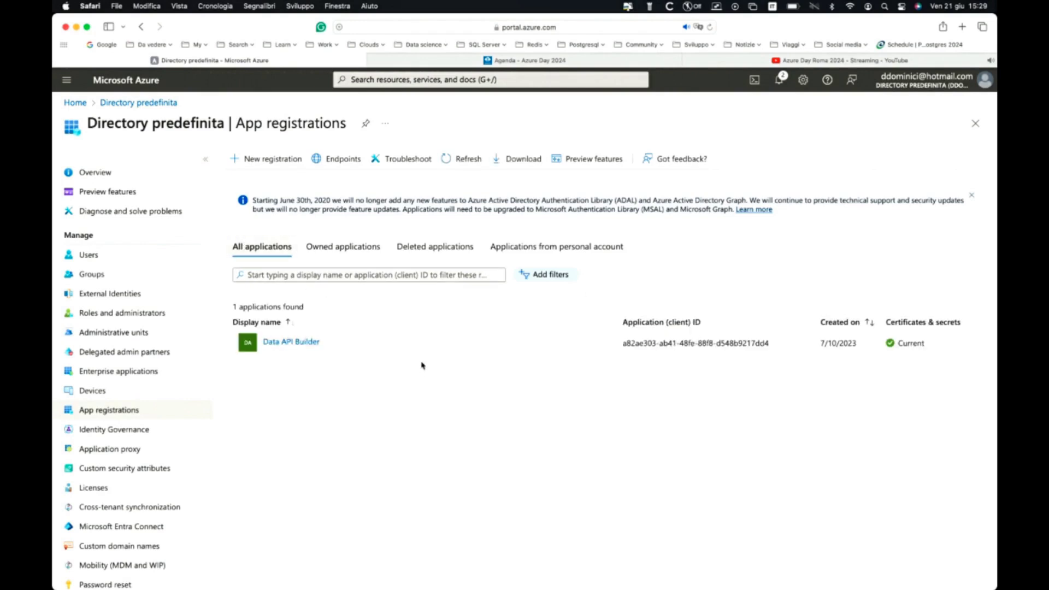
pyautogui.click(286, 343)
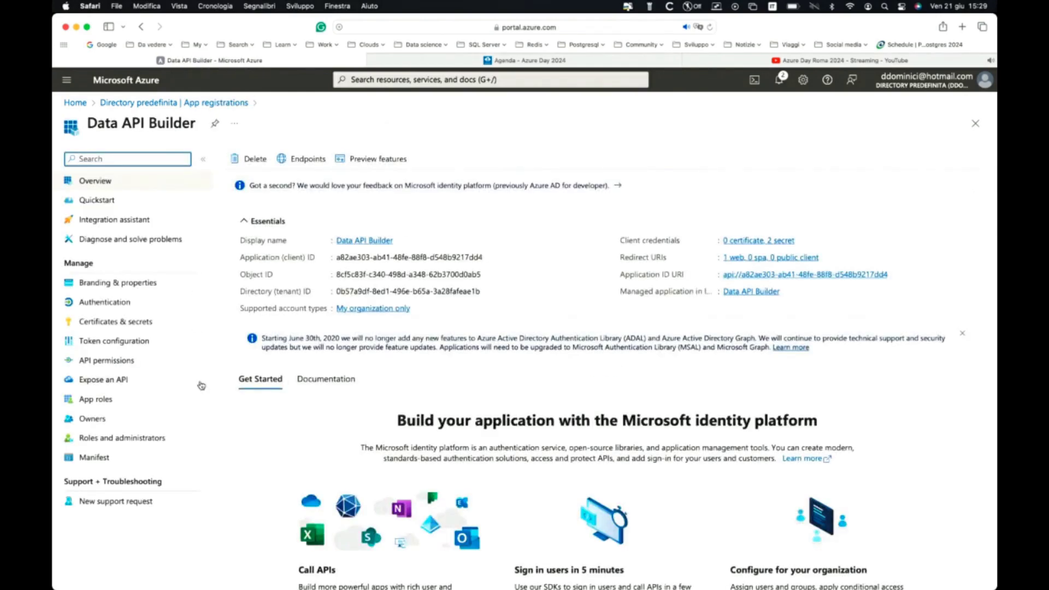
# Review the Data API Builder registration's exposed API scopes, app roles and client secrets
pyautogui.click(85, 386)
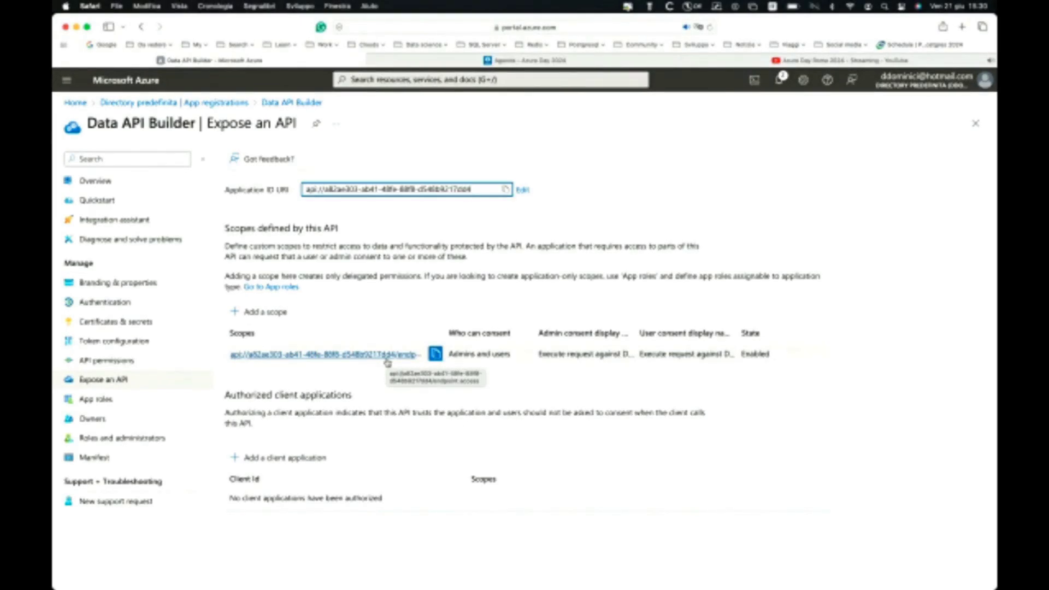
pyautogui.click(93, 403)
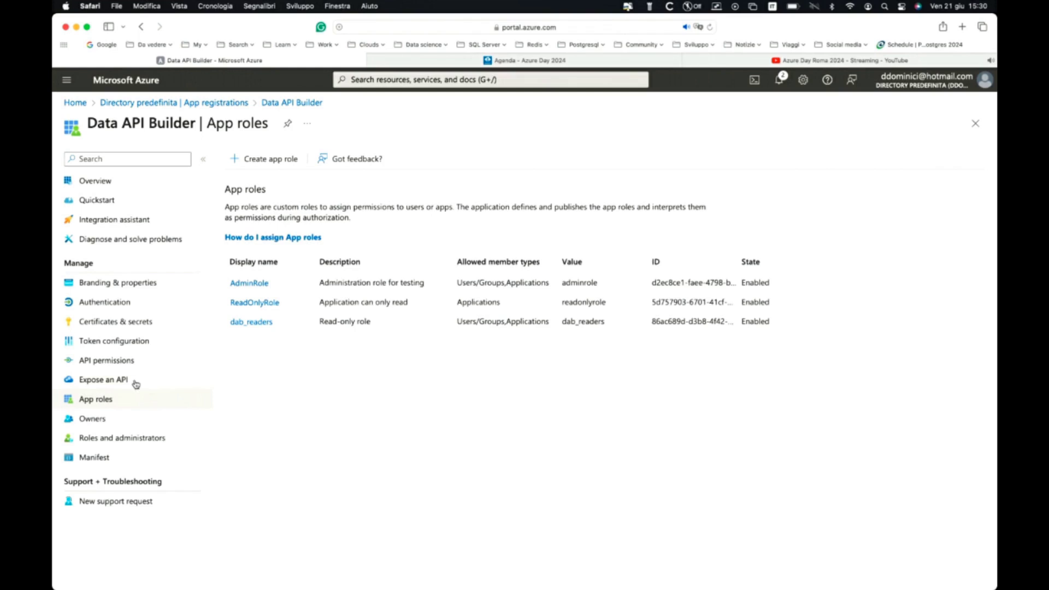
pyautogui.click(114, 324)
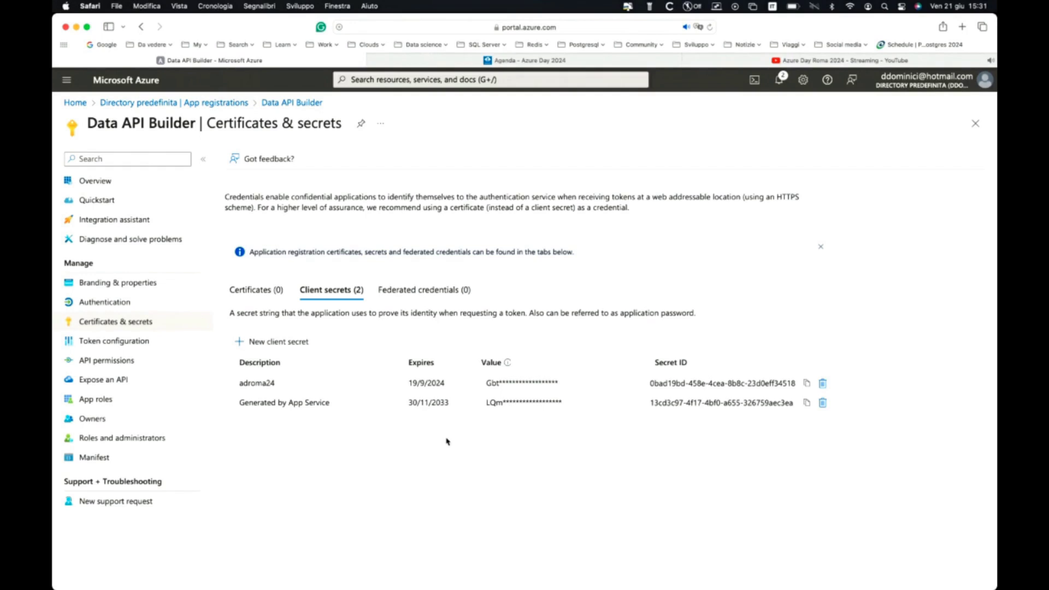
# Switch to JetBrains Rider and examine the authentication and DAB settings in DABClientDemo's appsettings.json, removing any stray character
pyautogui.press('super+Tab')
pyautogui.press('super+Tab')
pyautogui.press('super+Tab')
pyautogui.press('super+Tab')
pyautogui.press('super+Tab')
pyautogui.press('super+Tab')
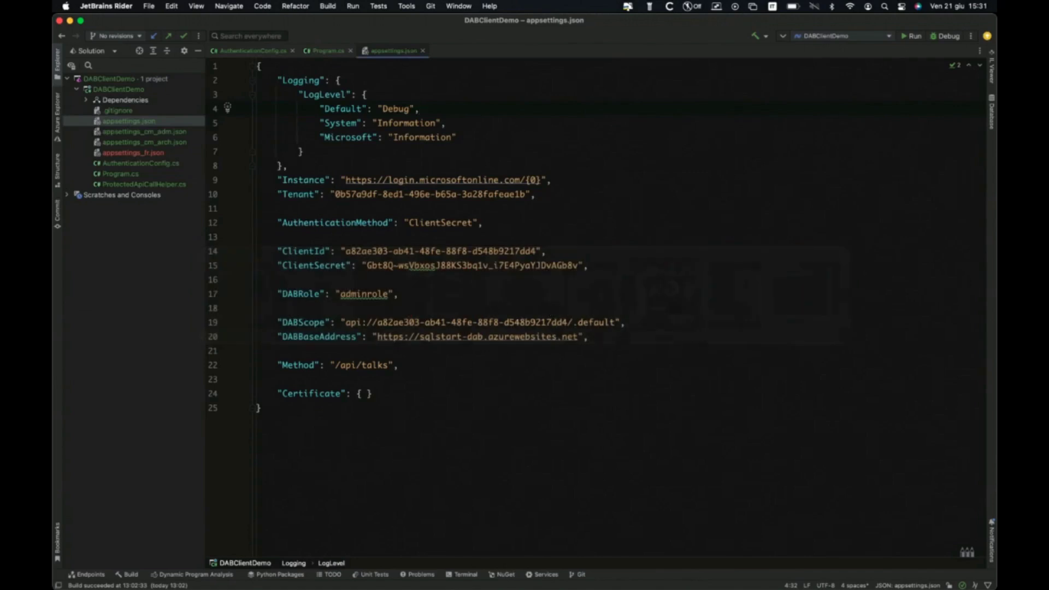
pyautogui.write(']')
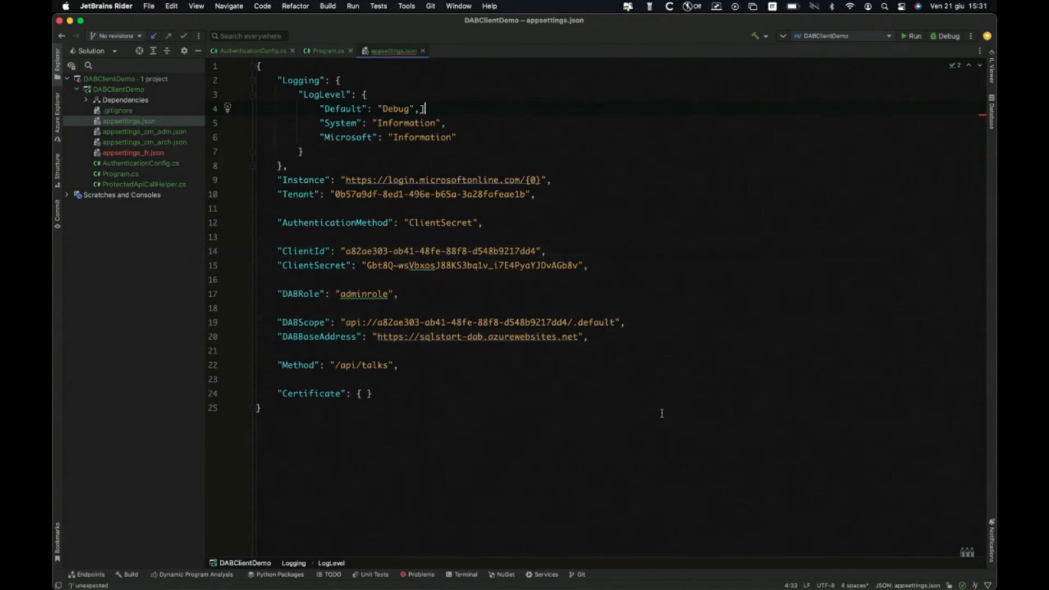
pyautogui.press('BackSpace')
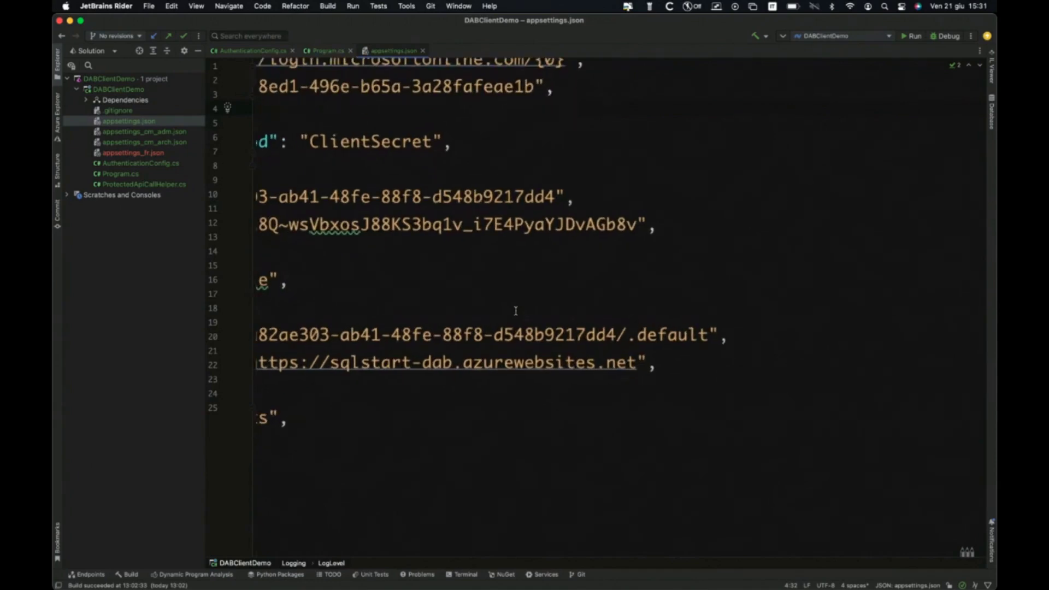
# Review the client ID, DABRole, DABBaseAddress and Method settings in appsettings.json and highlight the DABScope value
pyautogui.scroll(2, 515, 310)
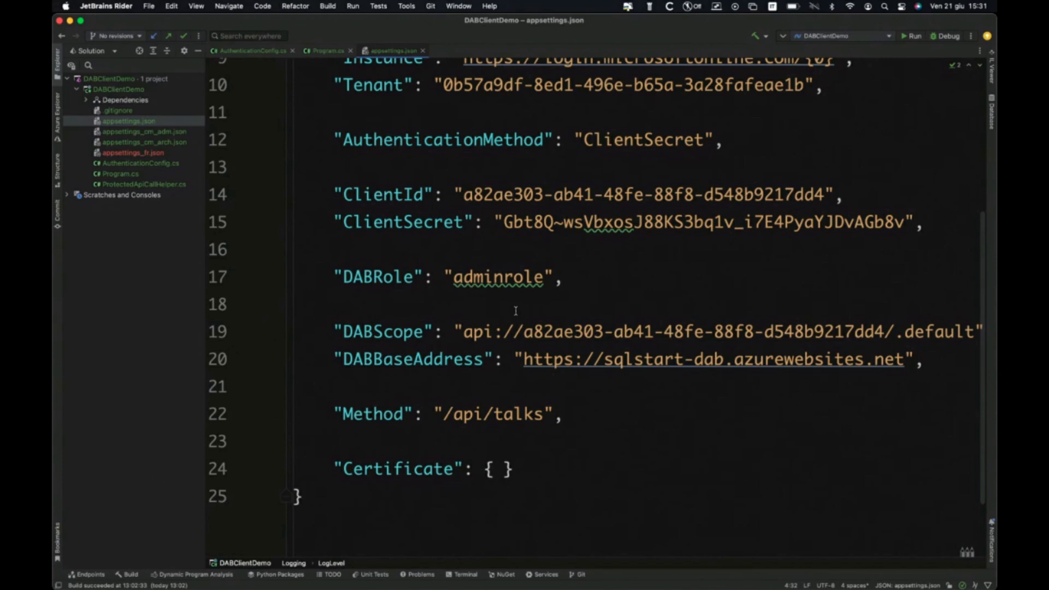
pyautogui.hscroll(1, 424, 336)
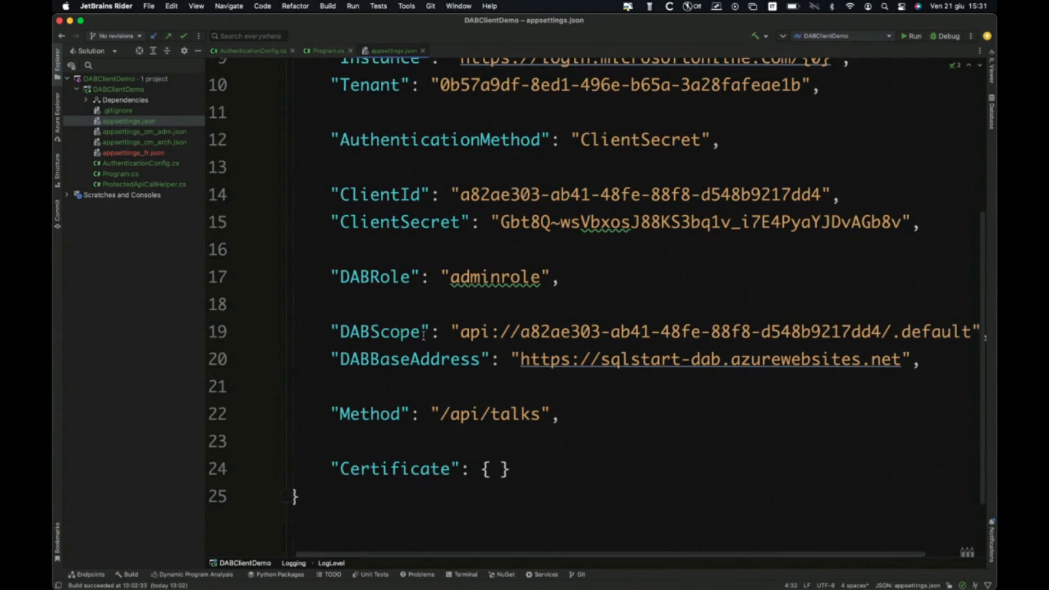
pyautogui.hscroll(5, 424, 336)
pyautogui.click(424, 331)
pyautogui.moveTo(425, 332); pyautogui.dragTo(937, 332)
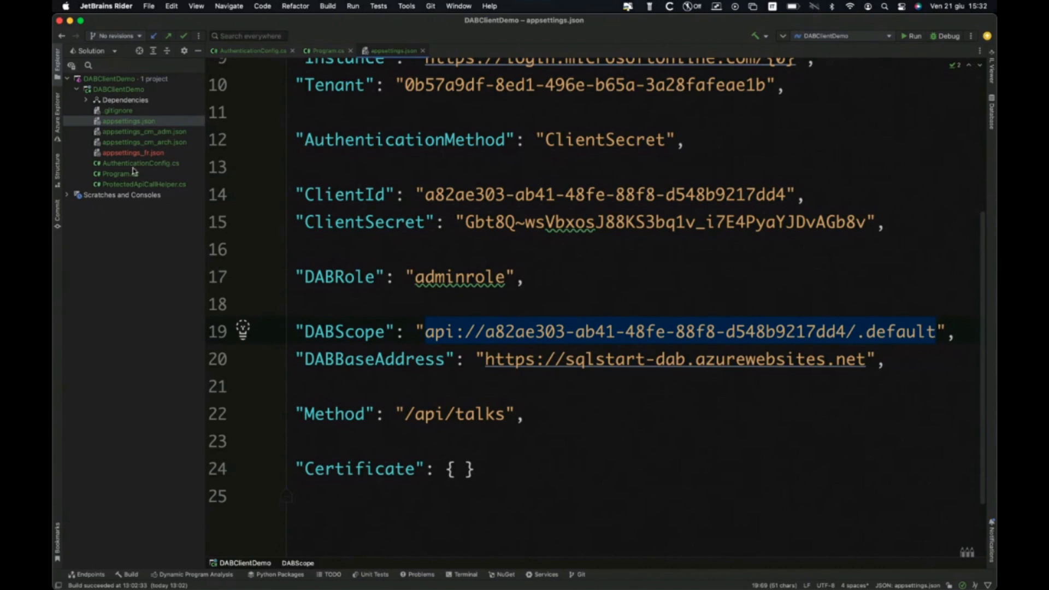
# Open Program.cs and examine the certificate and ClientSecret branches that build the confidential client application
pyautogui.click(118, 176)
pyautogui.hscroll(10, 528, 324)
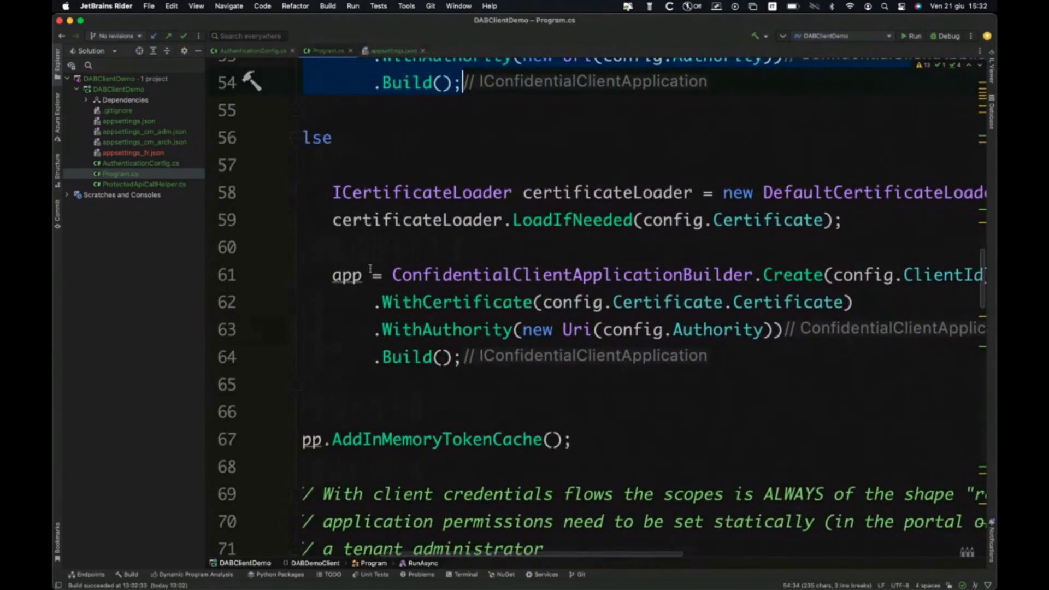
pyautogui.moveTo(348, 261); pyautogui.dragTo(846, 377)
pyautogui.hscroll(5, 847, 376)
pyautogui.hscroll(-4, 837, 374)
pyautogui.hscroll(-1, 832, 372)
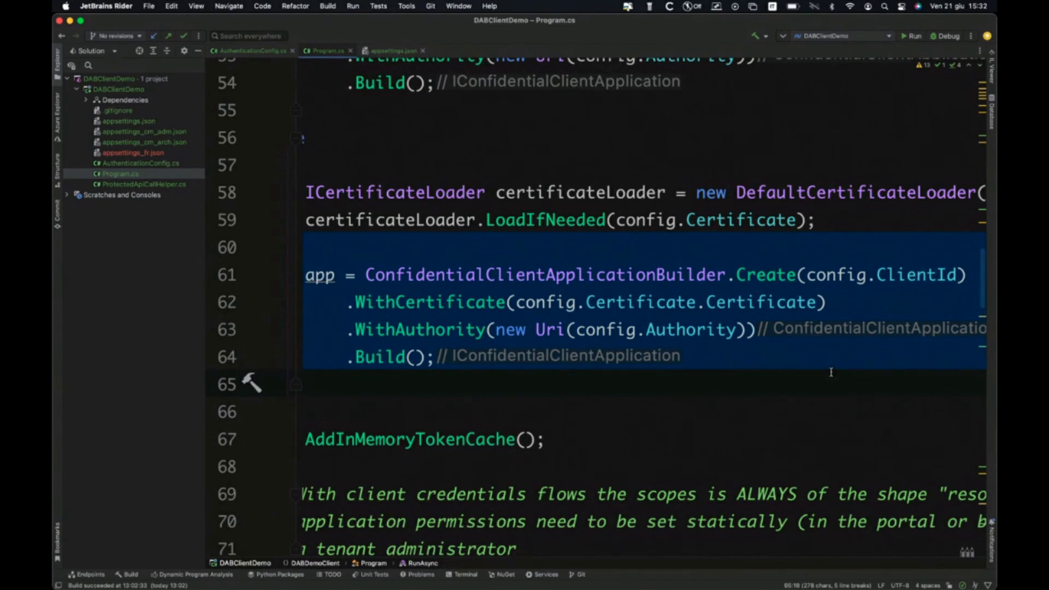
pyautogui.scroll(10, 831, 372)
pyautogui.hscroll(-5, 831, 372)
pyautogui.hscroll(6, 595, 306)
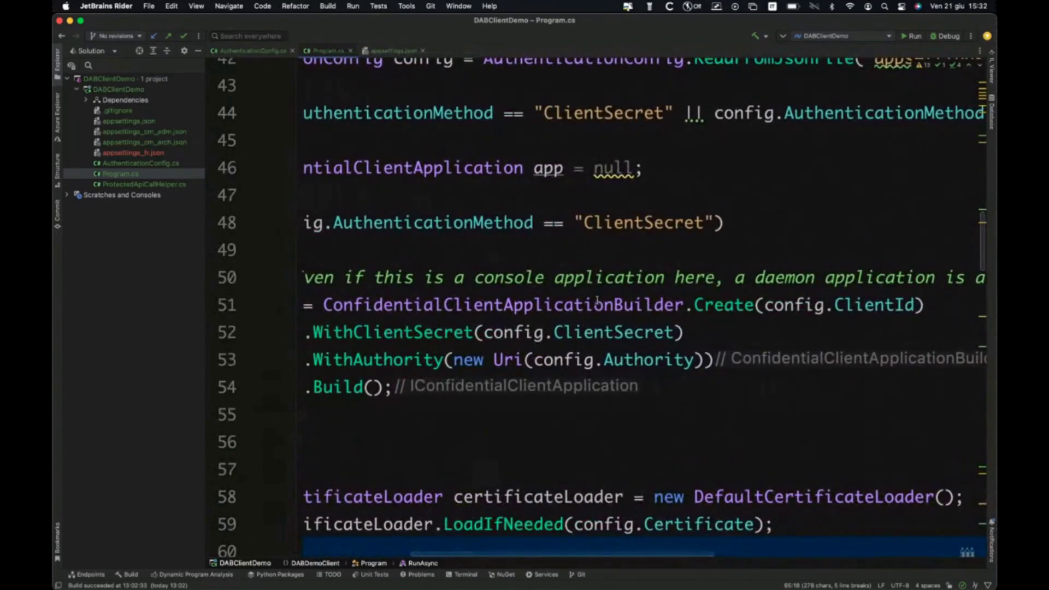
pyautogui.moveTo(606, 306)
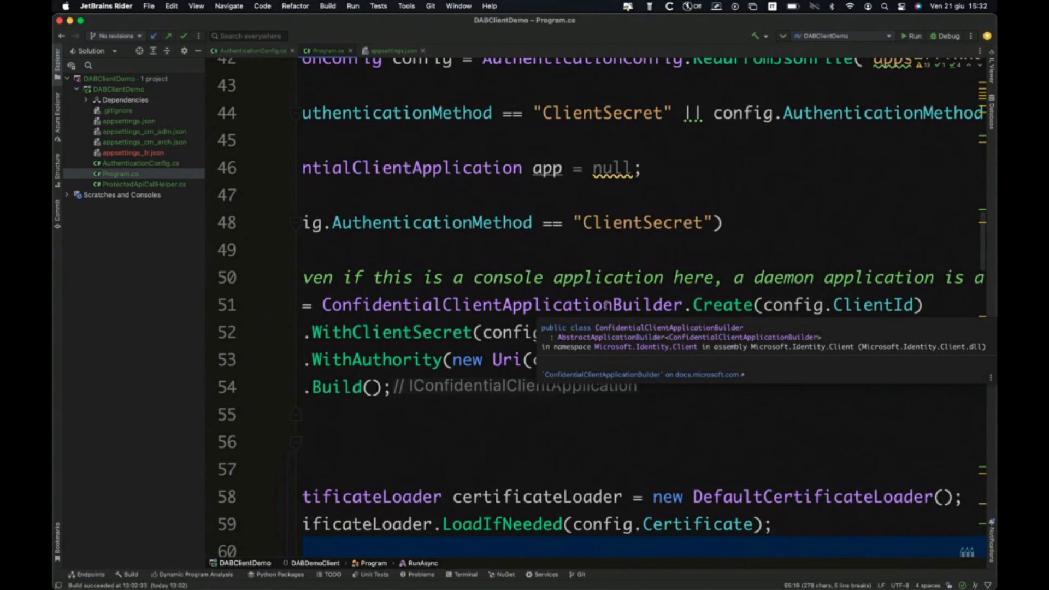
# Run the DABClientDemo project, enlarge its output area and review the JSON talks data returned by the API
pyautogui.click(918, 35)
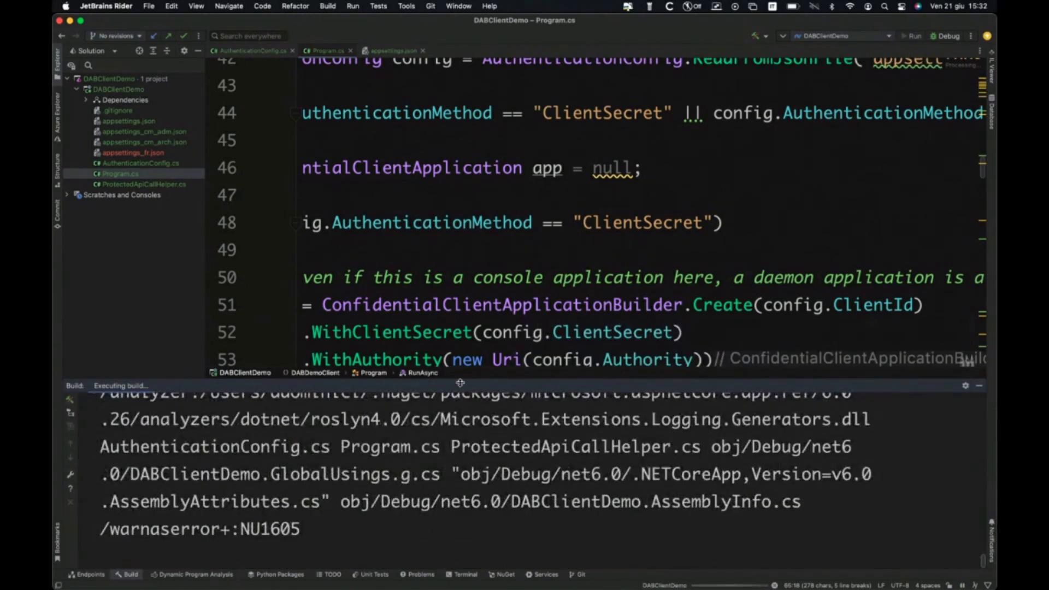
pyautogui.moveTo(460, 383); pyautogui.dragTo(460, 248)
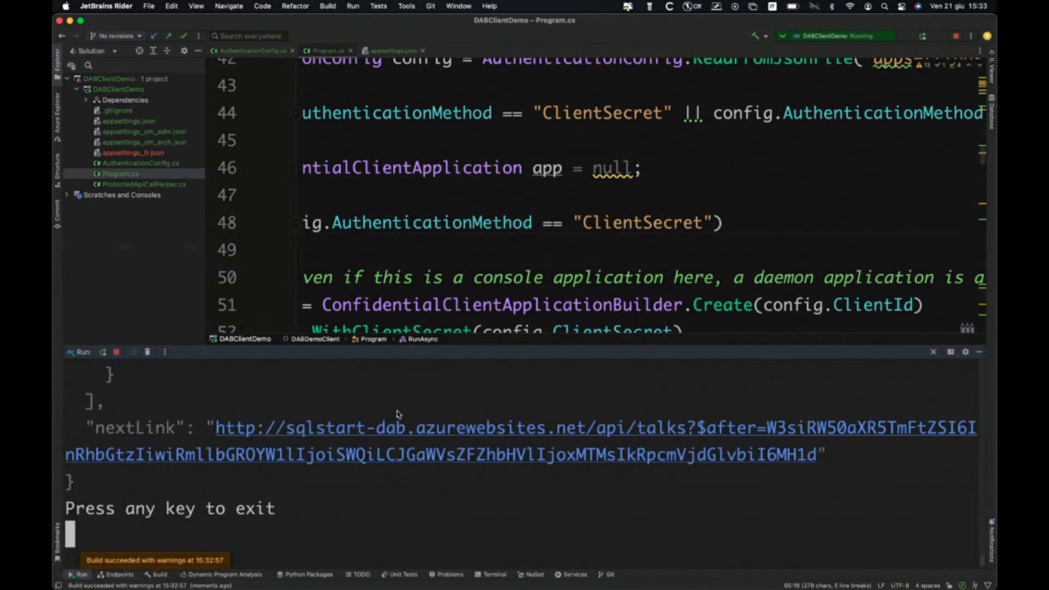
pyautogui.scroll(10, 391, 423)
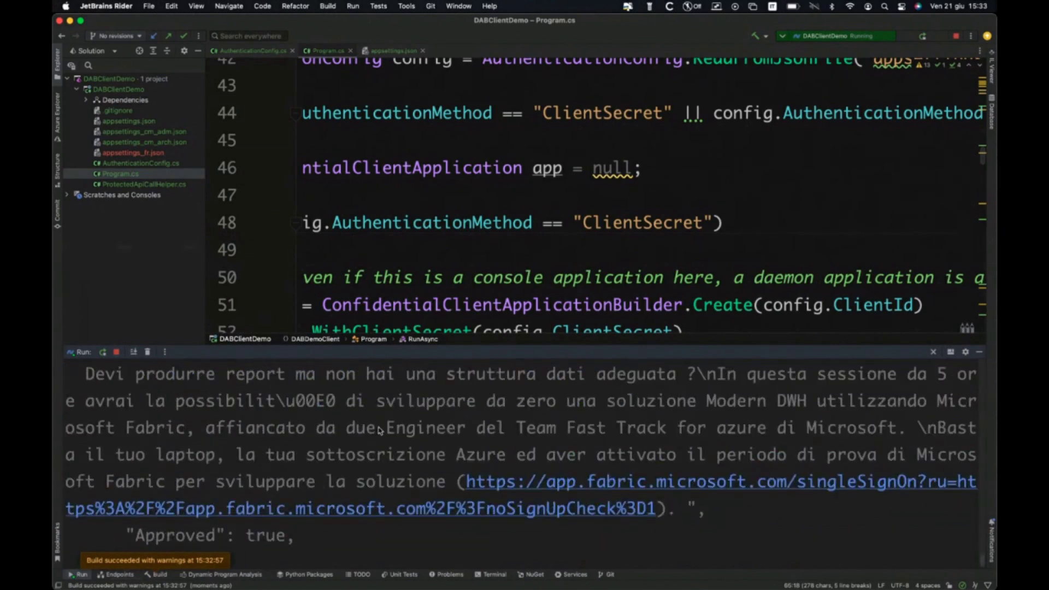
pyautogui.scroll(-3, 381, 431)
pyautogui.scroll(4, 381, 430)
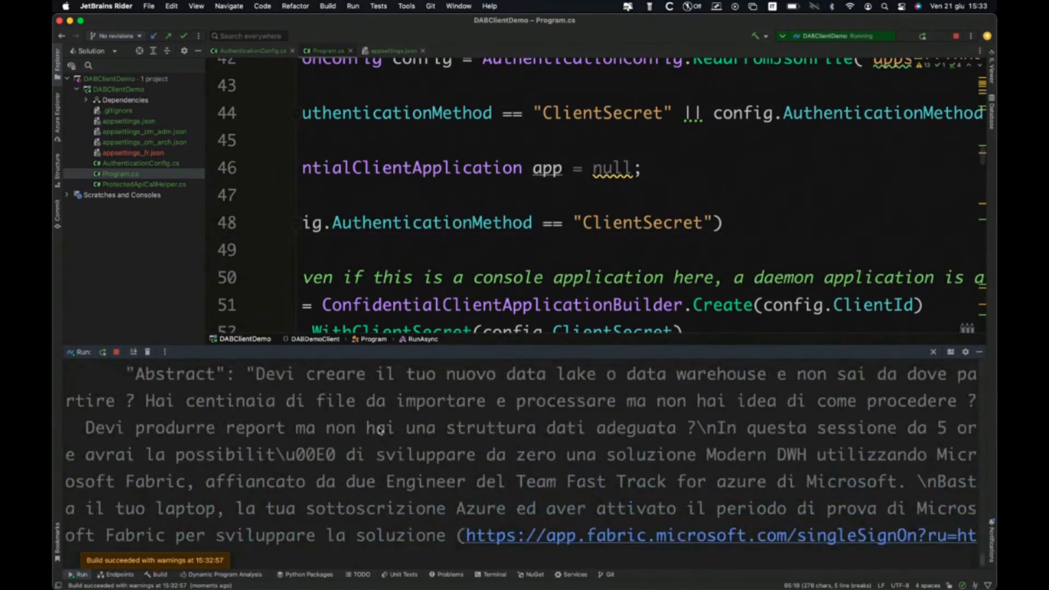
pyautogui.scroll(4, 381, 430)
pyautogui.scroll(-2, 381, 429)
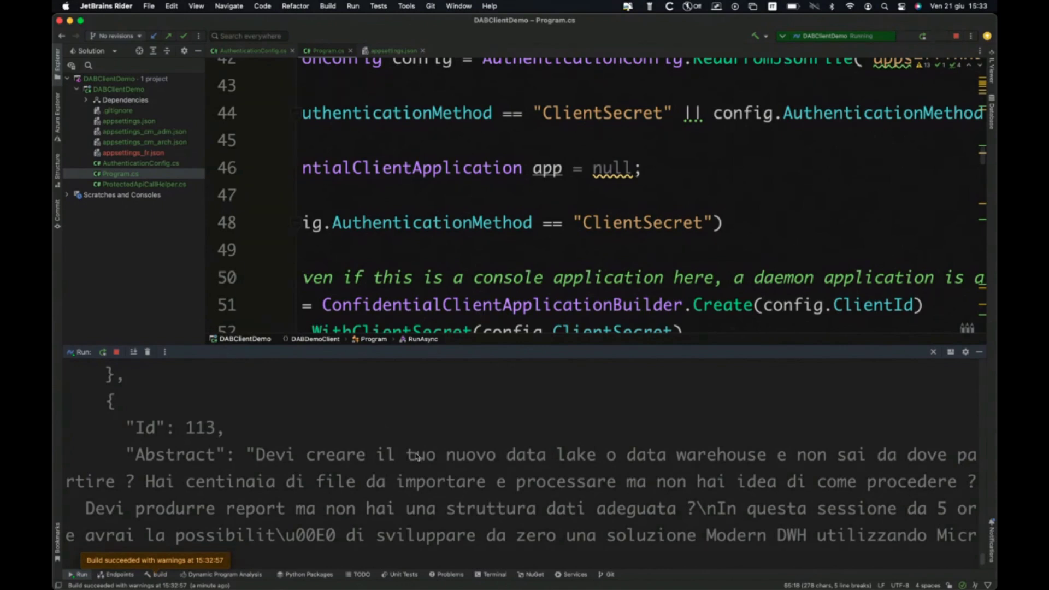
pyautogui.moveTo(501, 355); pyautogui.dragTo(502, 258)
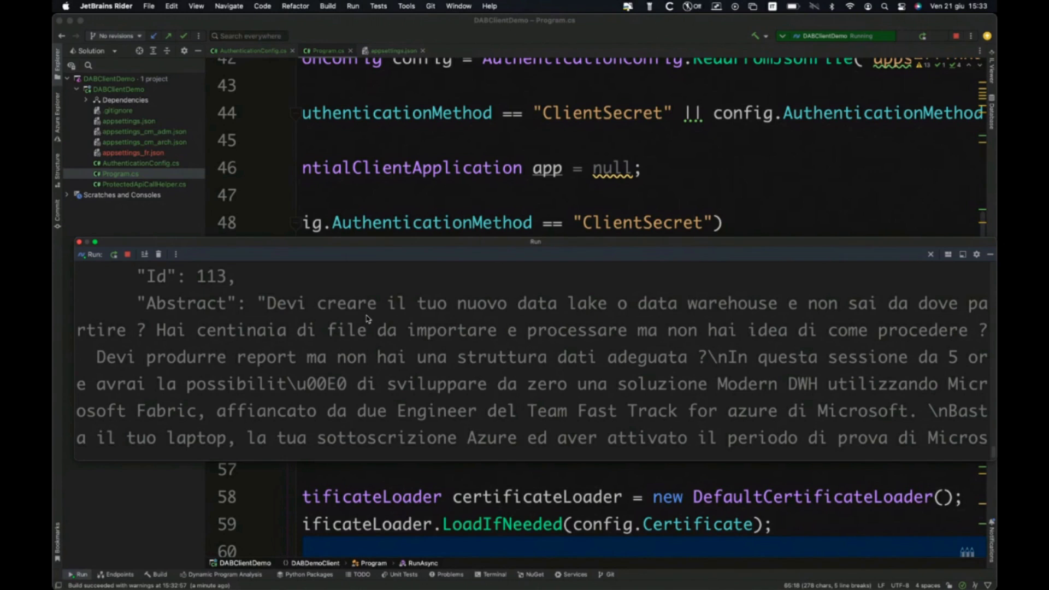
# Switch from Rider to the presentation slide on adding an identity provider and configuring Entra ID
pyautogui.press('super+Tab')
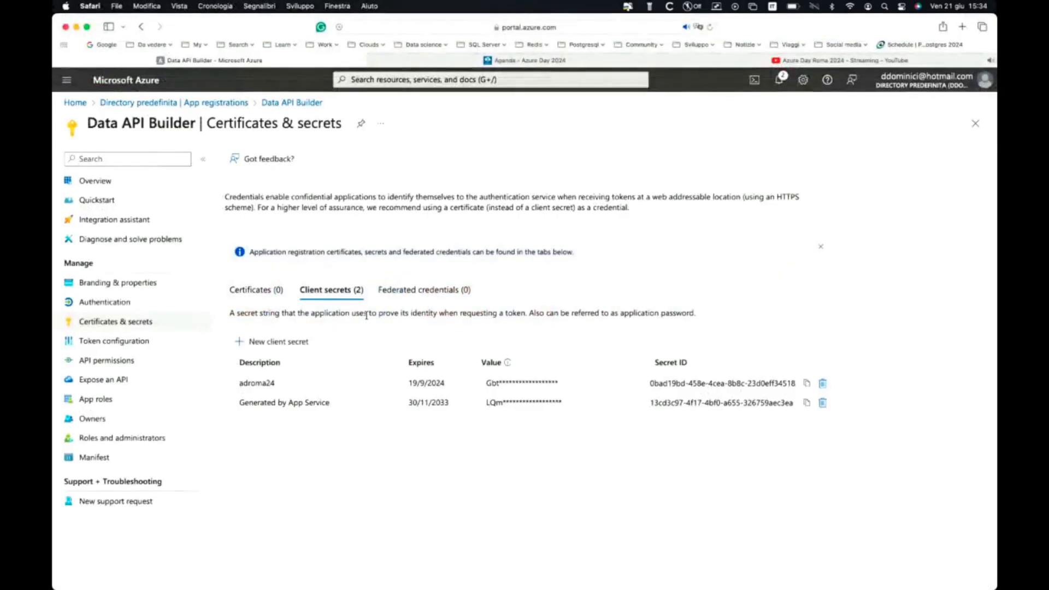
pyautogui.press('super+Tab')
pyautogui.press('super+Tab')
pyautogui.press('super+Tab')
pyautogui.press('super+Tab')
pyautogui.press('super+Tab')
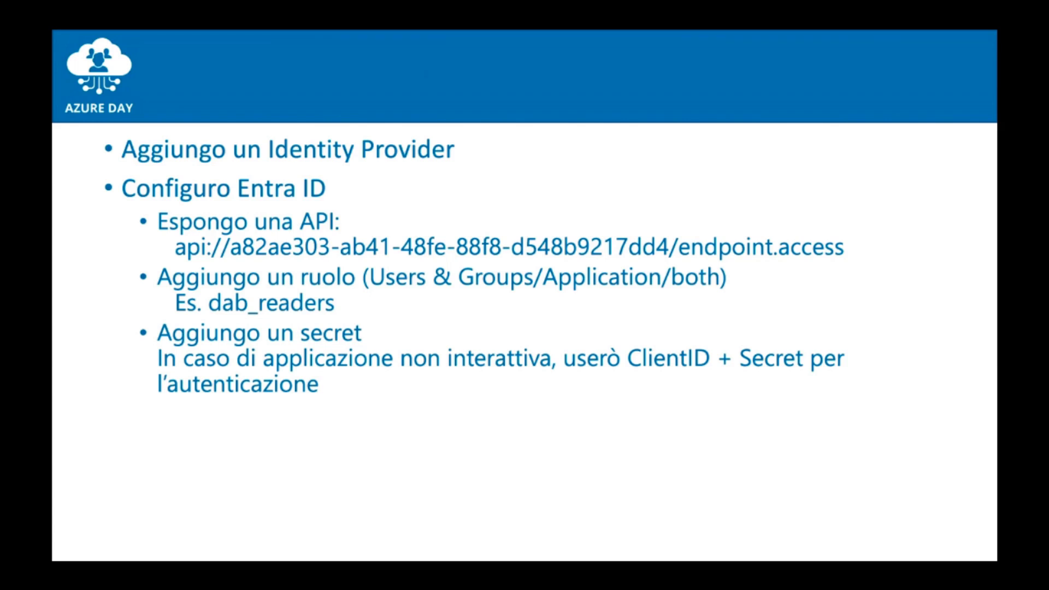
# Switch back to the Azure portal in Safari and open the authentication settings of the dab-adroma24 web app
pyautogui.press('super+Tab')
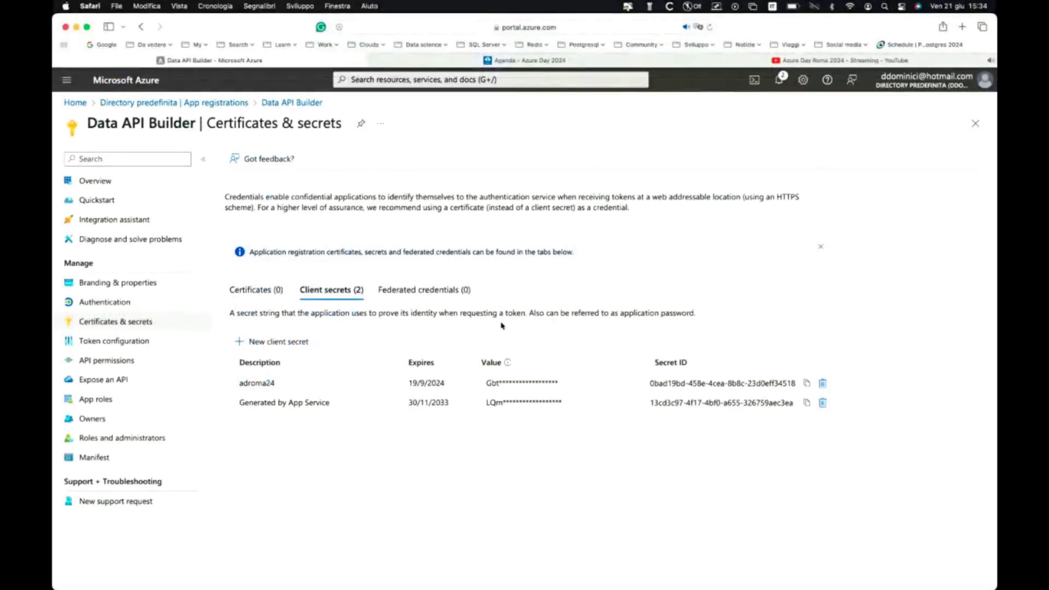
pyautogui.click(75, 103)
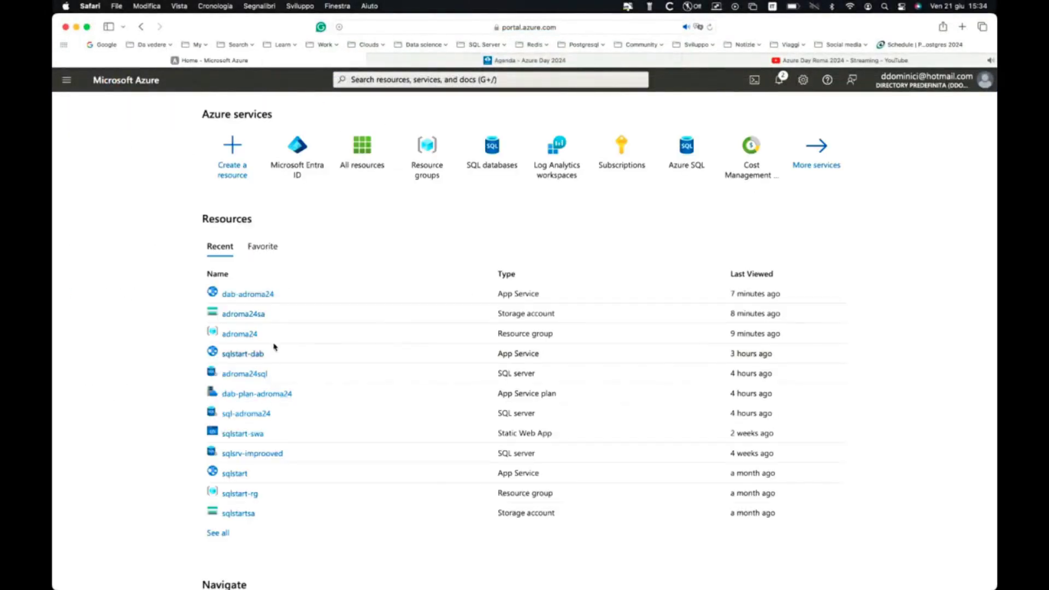
pyautogui.click(254, 298)
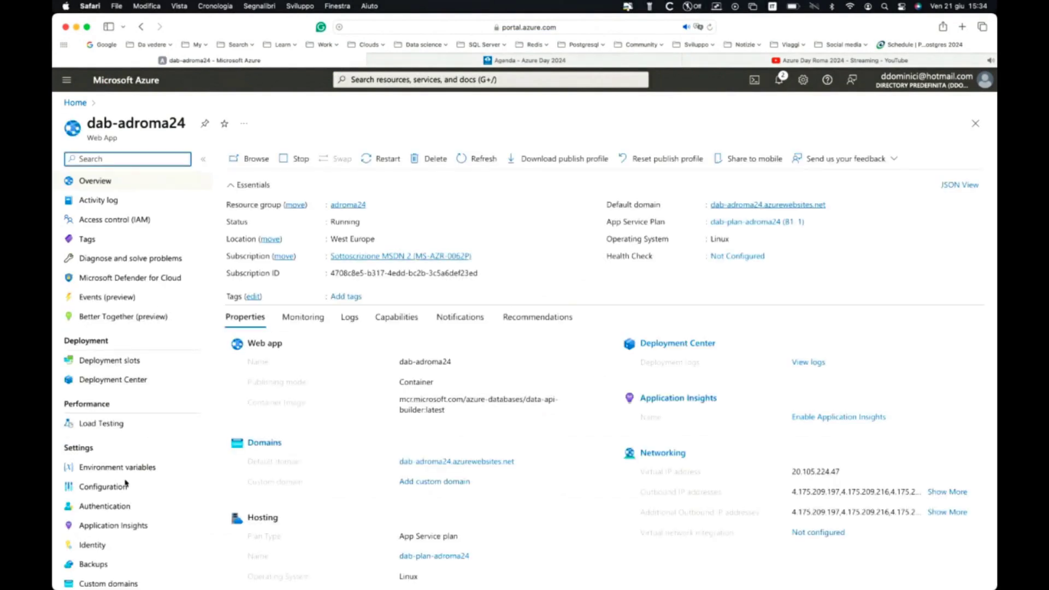
pyautogui.click(100, 508)
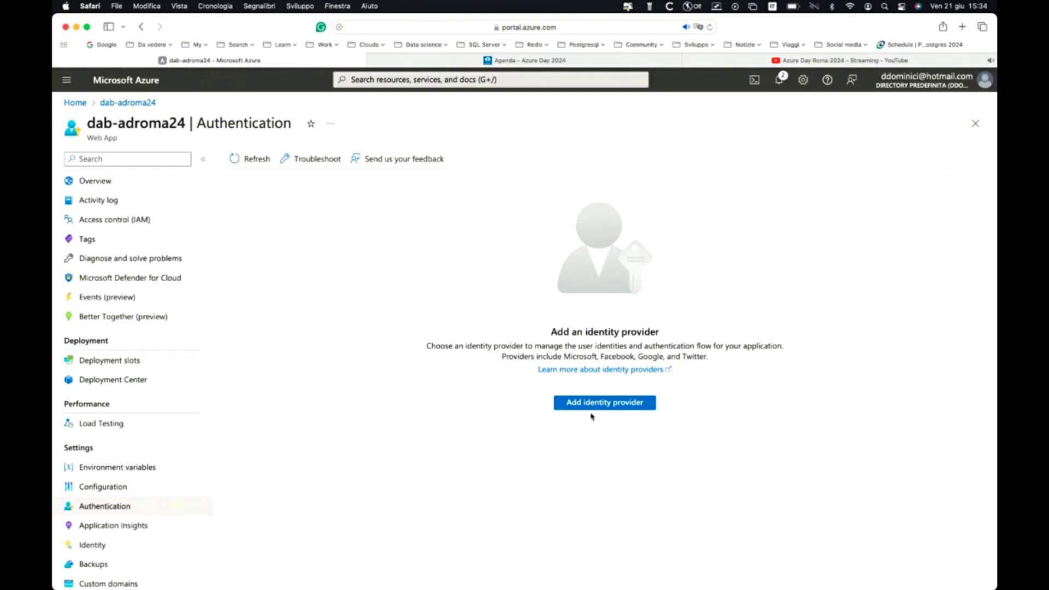
# Start adding an identity provider to the dab-adroma24 web app and choose Microsoft as the provider
pyautogui.click(593, 405)
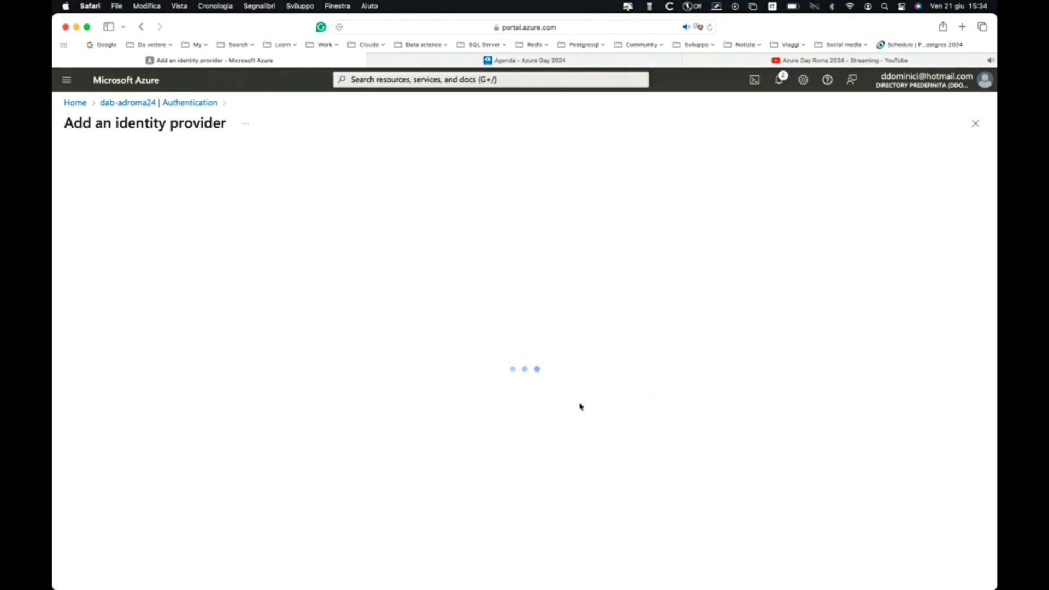
pyautogui.click(270, 221)
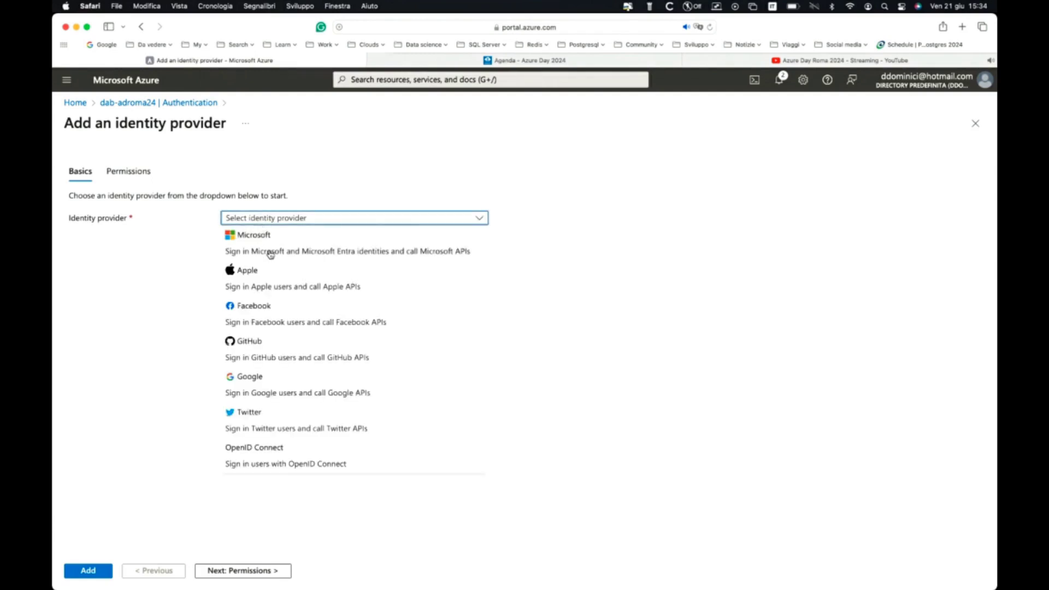
pyautogui.click(316, 247)
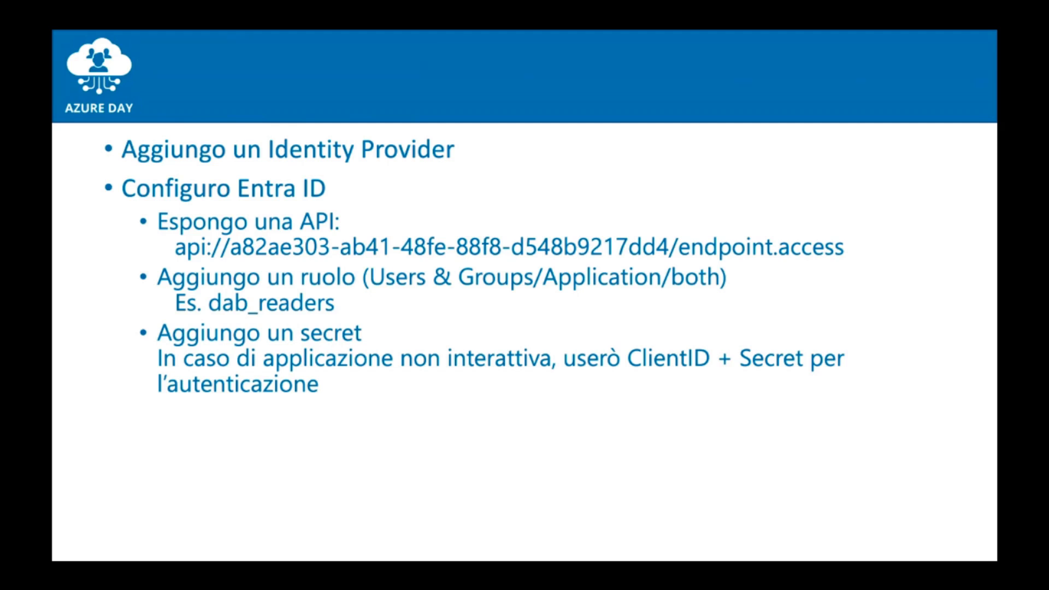
pyautogui.press('Right')
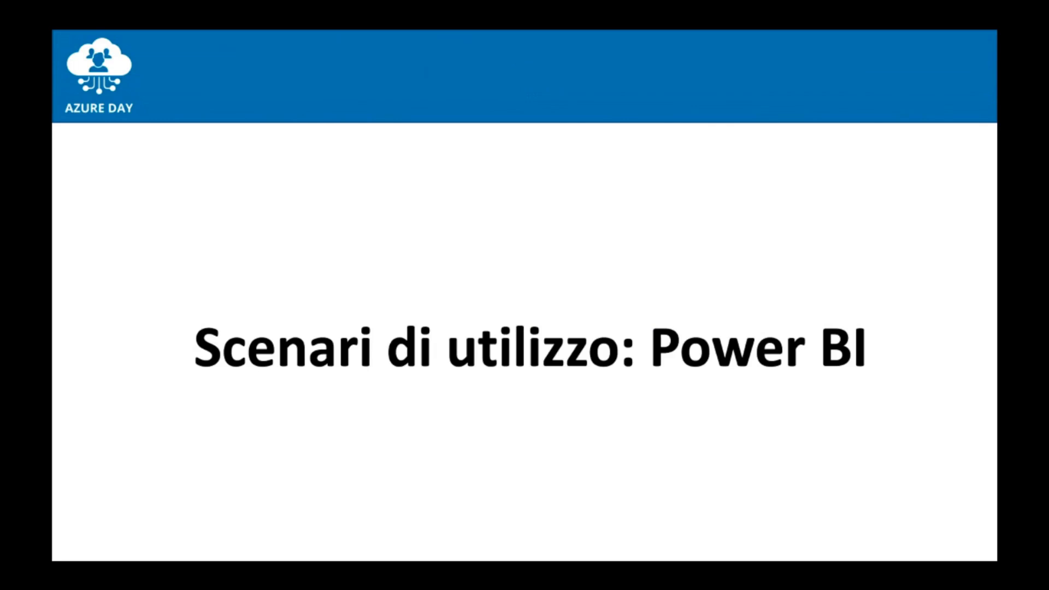
pyautogui.press('Right')
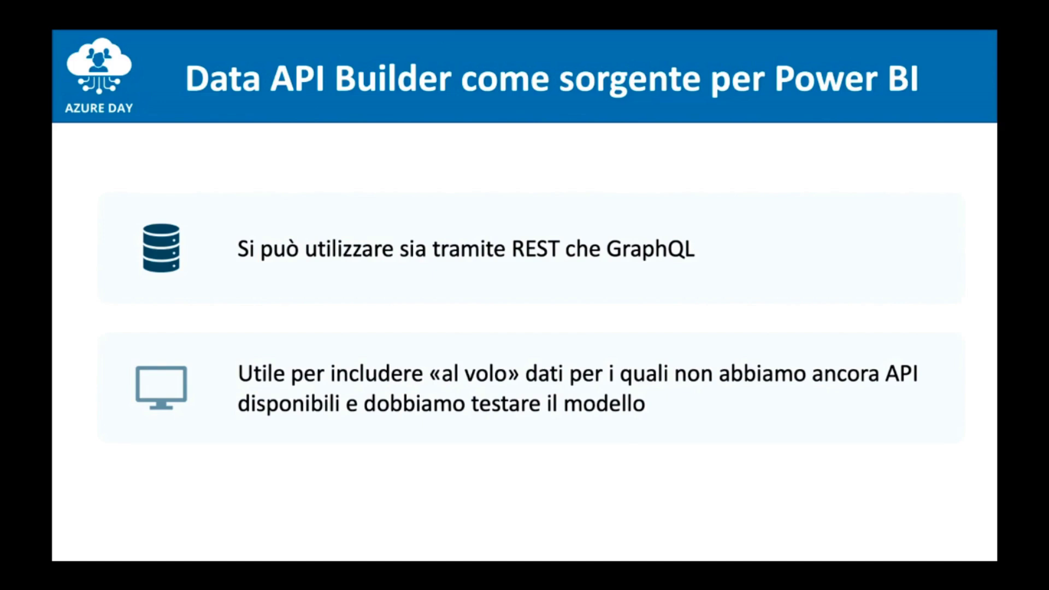
# Switch to the SQL2022 virtual machine and open PowerBI_JSON.pbix from the Power BI folder inside 20240621_AzureDayRoma
pyautogui.press('super+Tab')
pyautogui.press('super+Tab')
pyautogui.press('super+Tab')
pyautogui.press('super+Tab')
pyautogui.press('super+Tab')
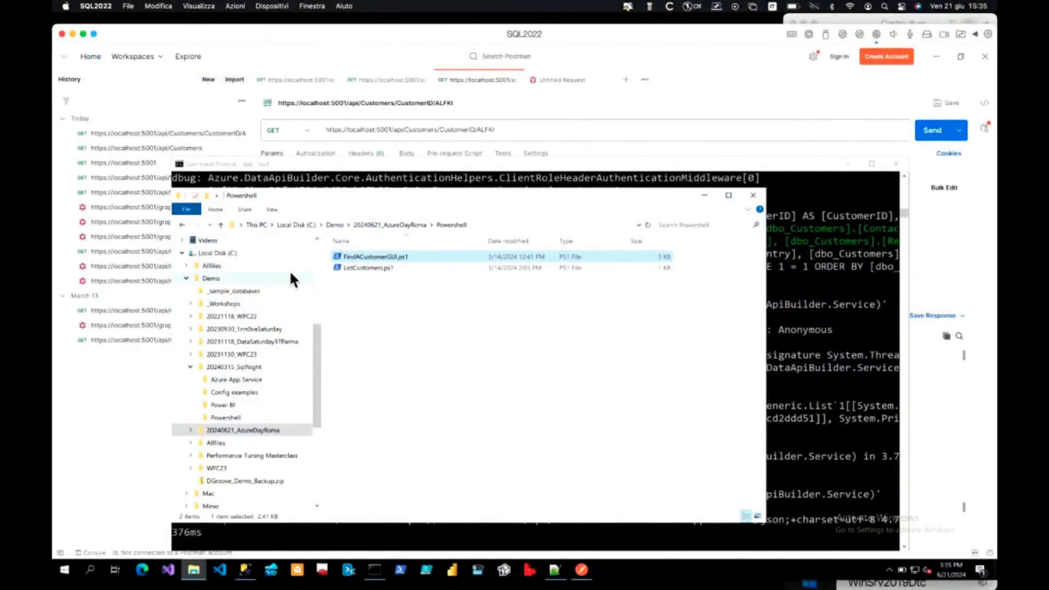
pyautogui.click(389, 225)
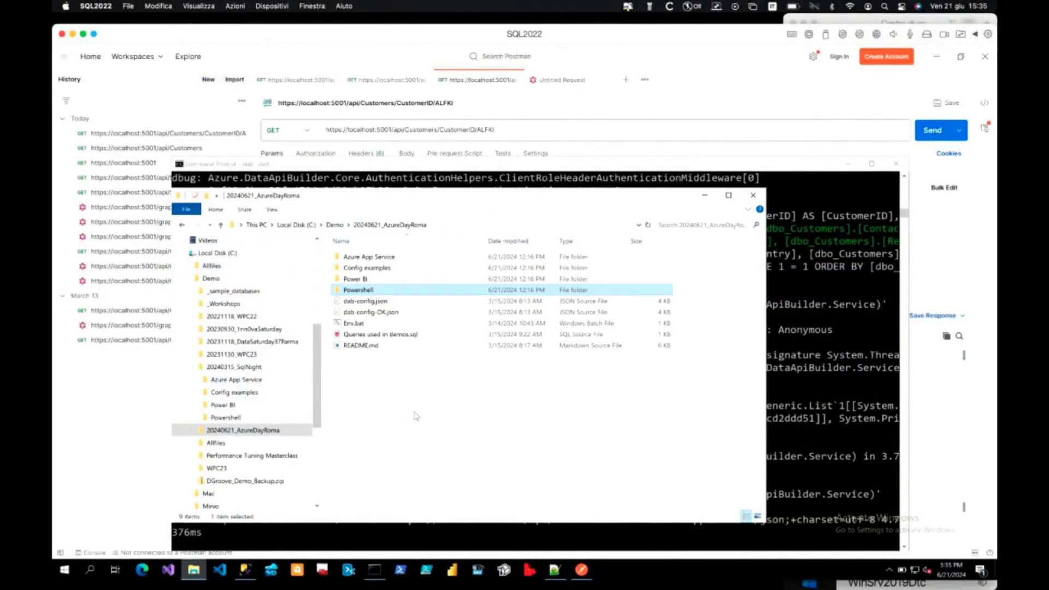
pyautogui.doubleClick(354, 280)
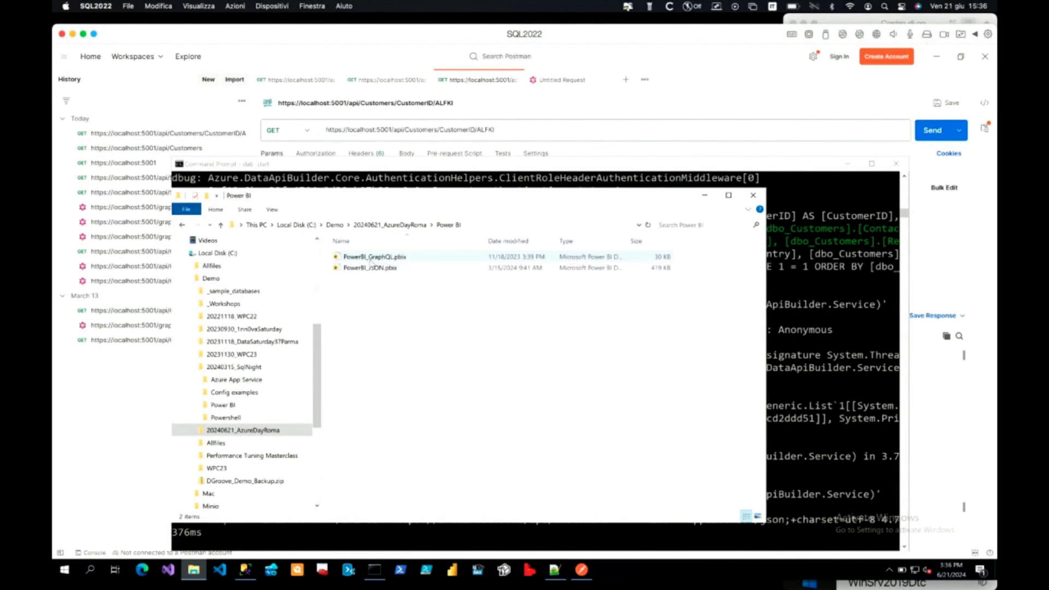
pyautogui.doubleClick(372, 268)
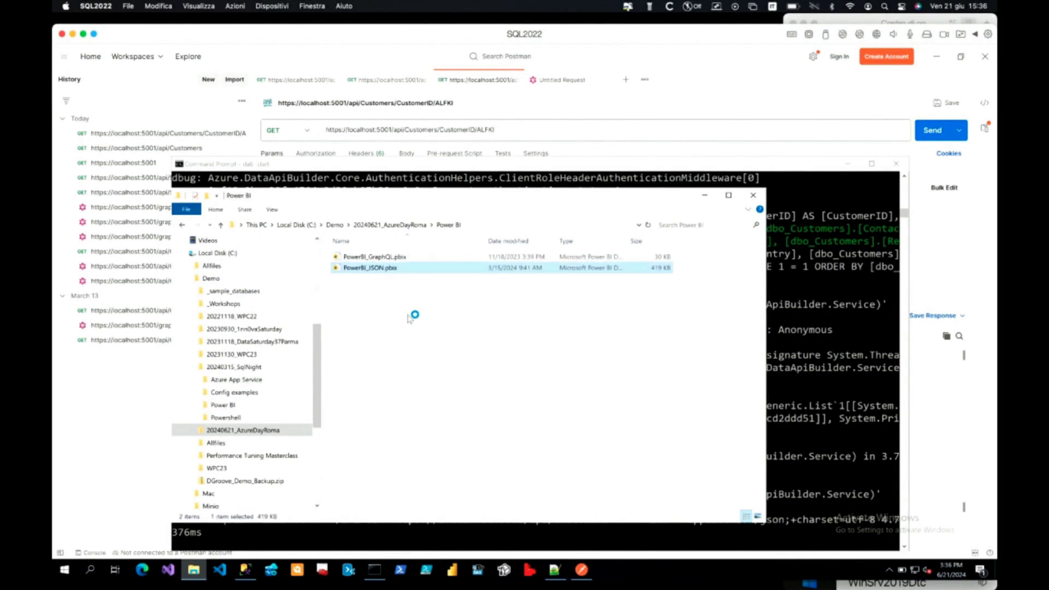